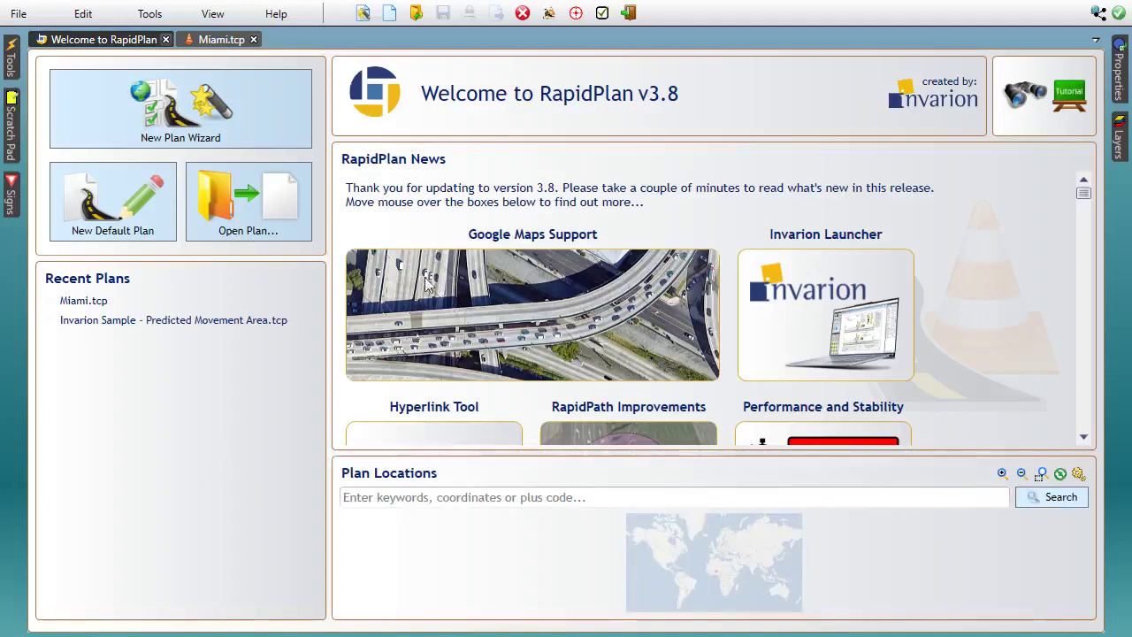
Step: Switch to the Miami.tcp plan, zoom in on the intersection and pan right to the highway
mouse_move(510, 307)
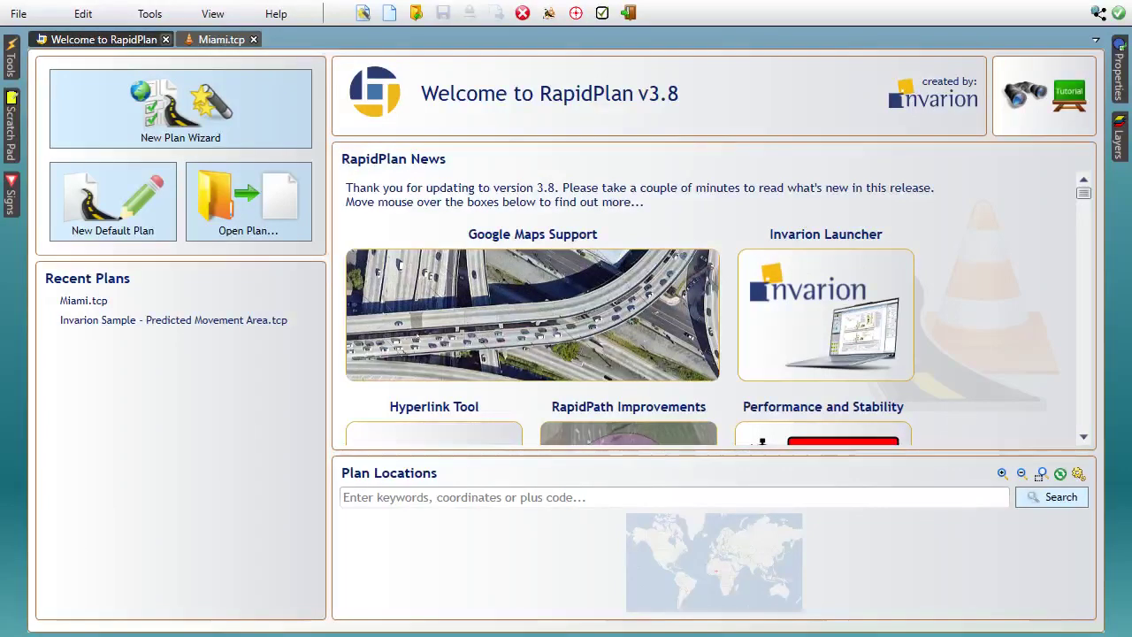
click(212, 39)
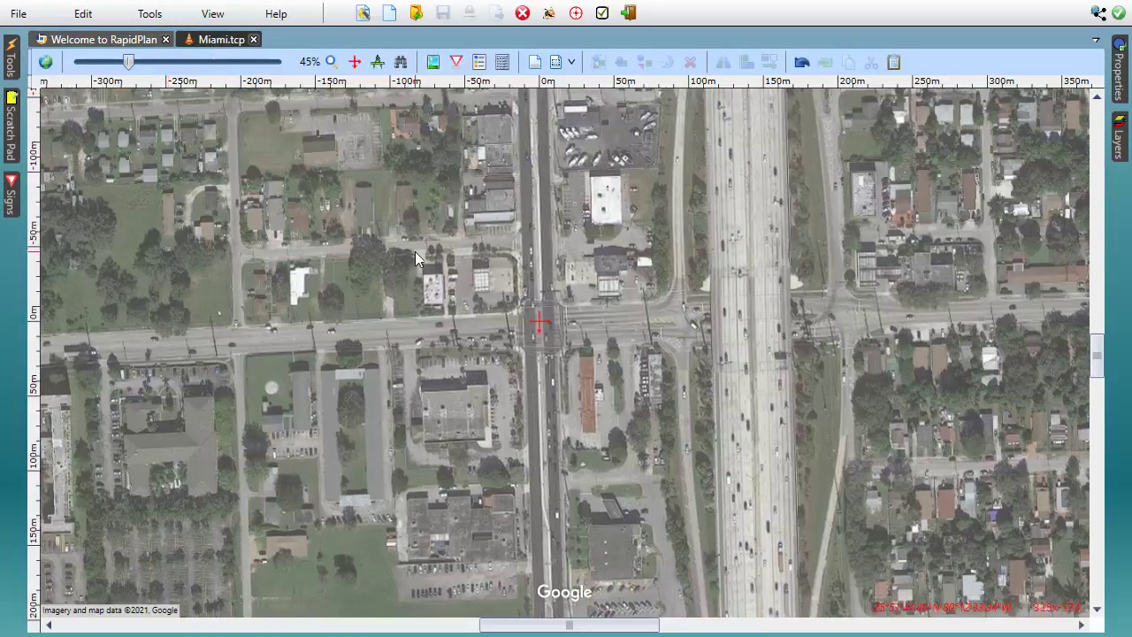
scroll(497, 326, up, 3)
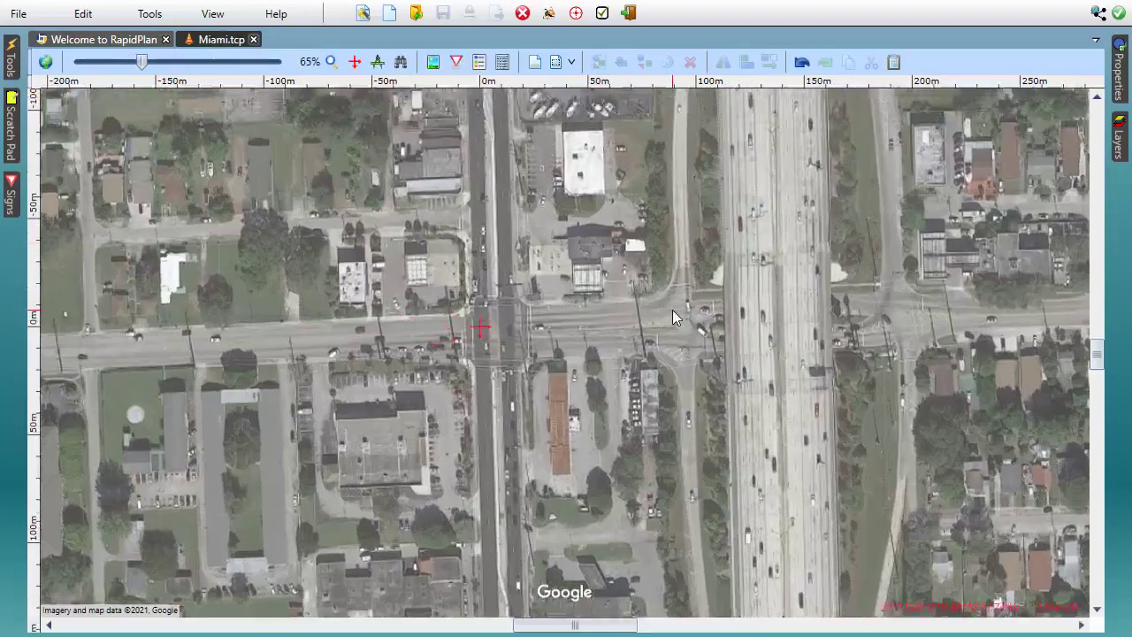
scroll(497, 331, up, 1)
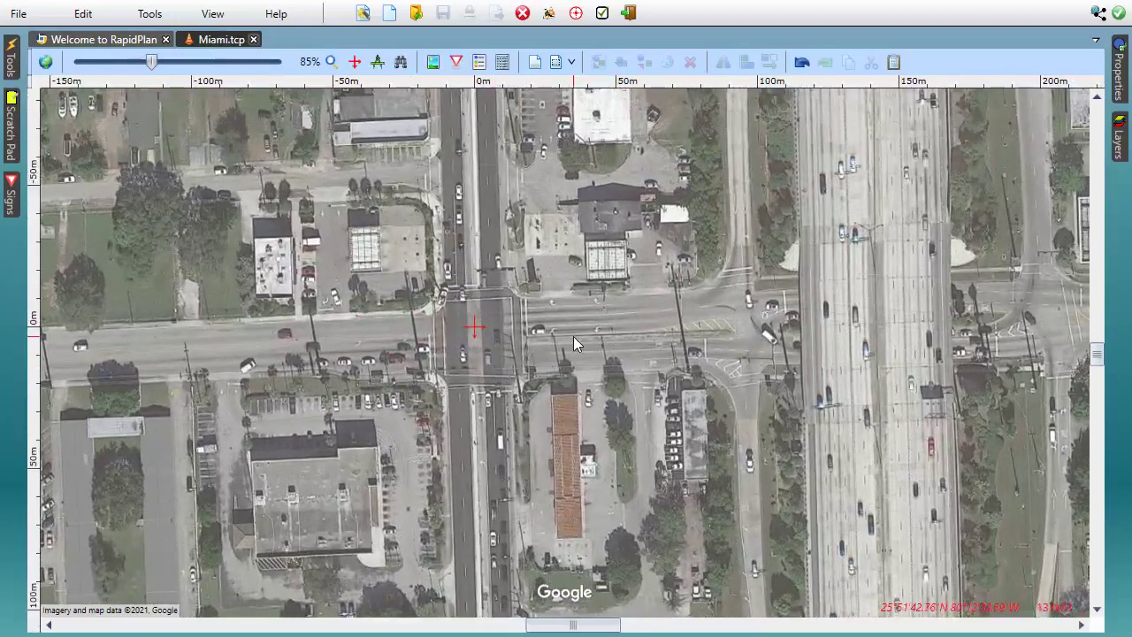
scroll(573, 336, up, 1)
scroll(566, 338, up, 2)
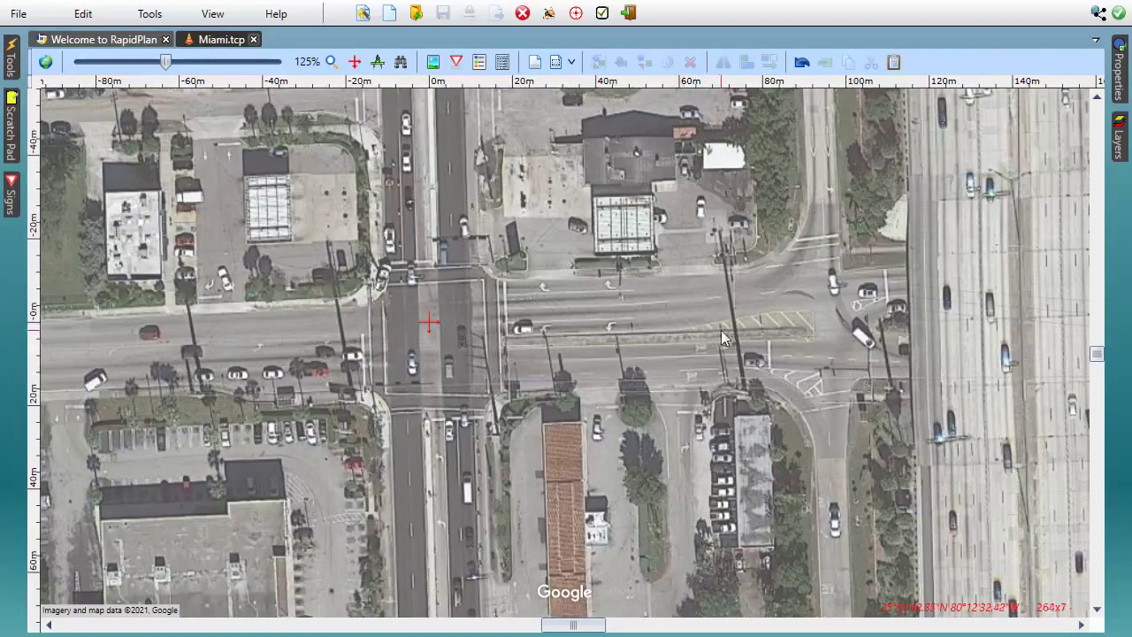
scroll(719, 336, right, 5)
drag(887, 349, 699, 347)
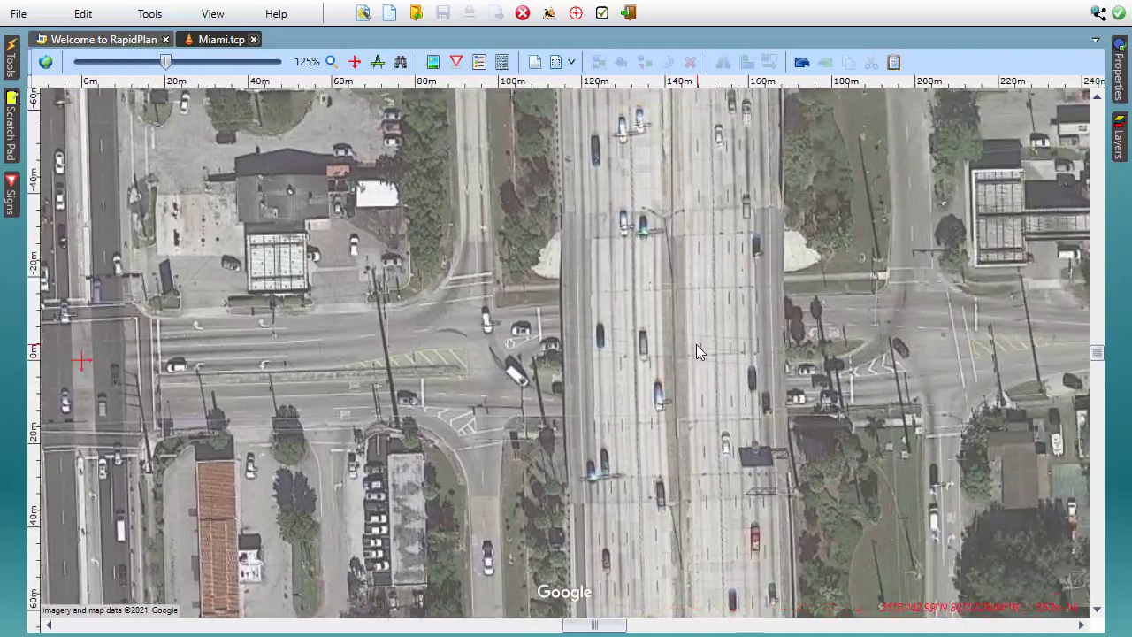
scroll(840, 380, up, 1)
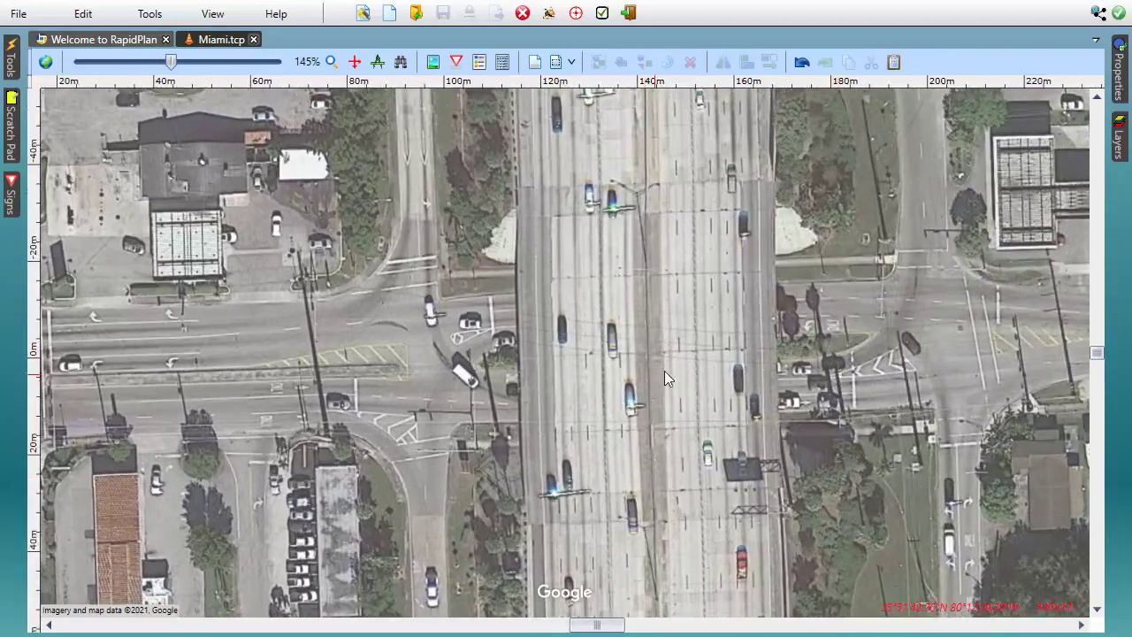
Step: Pin the Properties panel and cycle the base map through Google Hybrid (light) and (full) to Google Satellite
mouse_move(1121, 84)
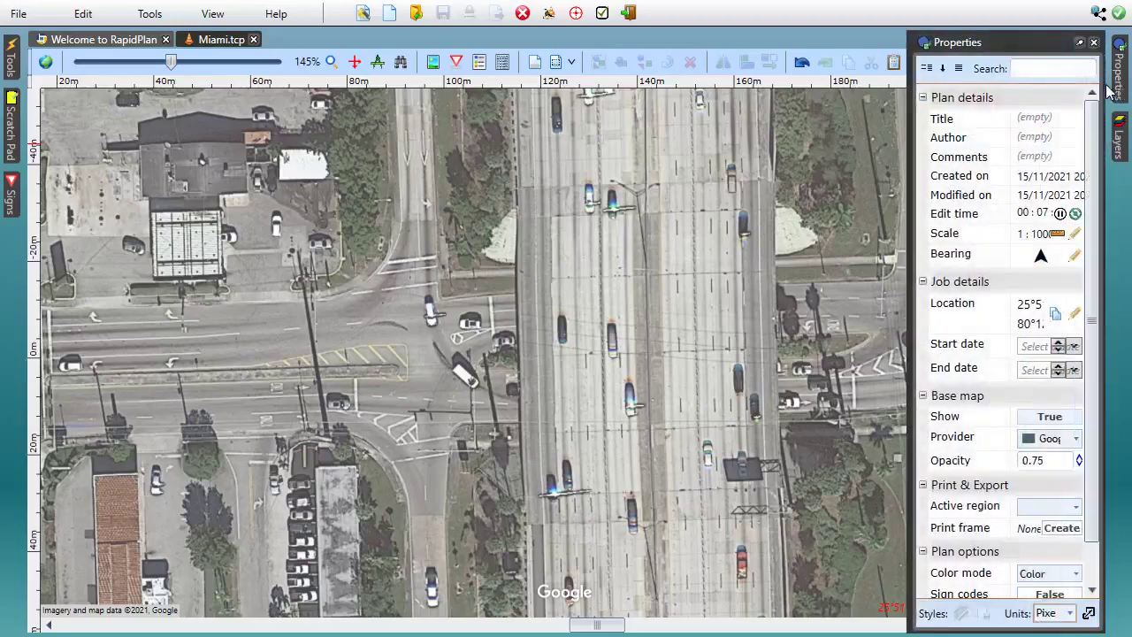
click(1079, 43)
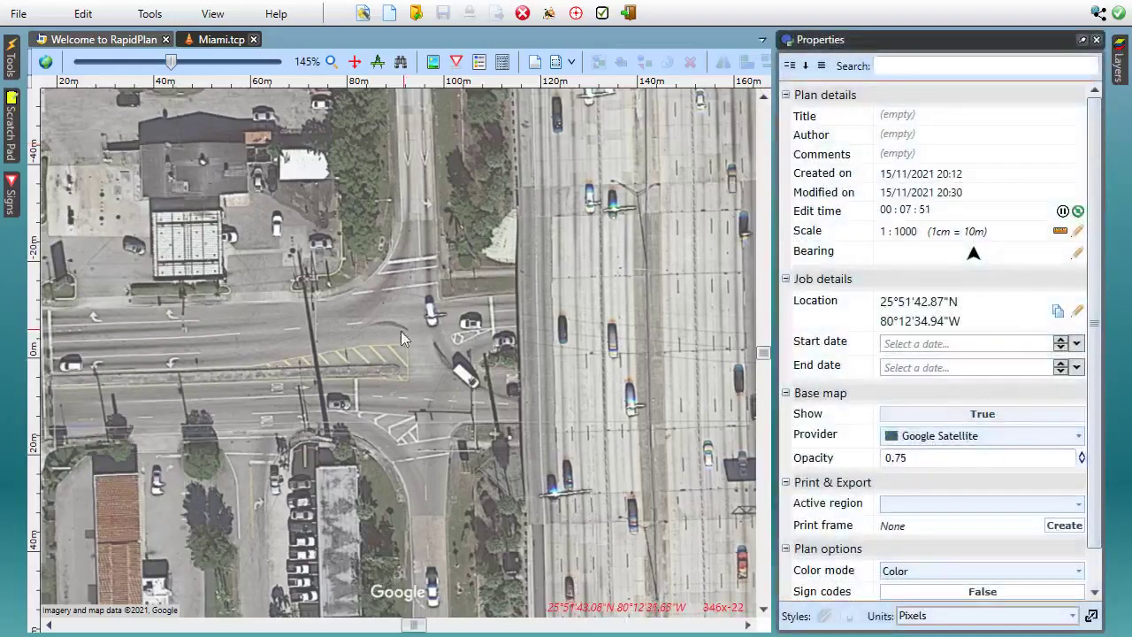
scroll(345, 334, down, 5)
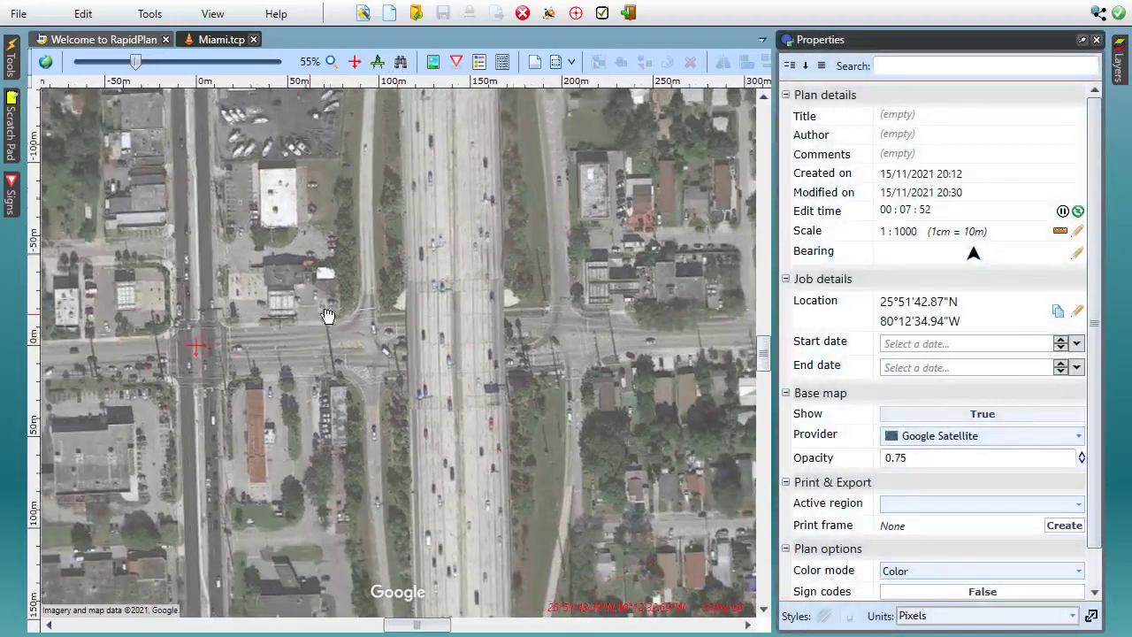
scroll(937, 446, down, 1)
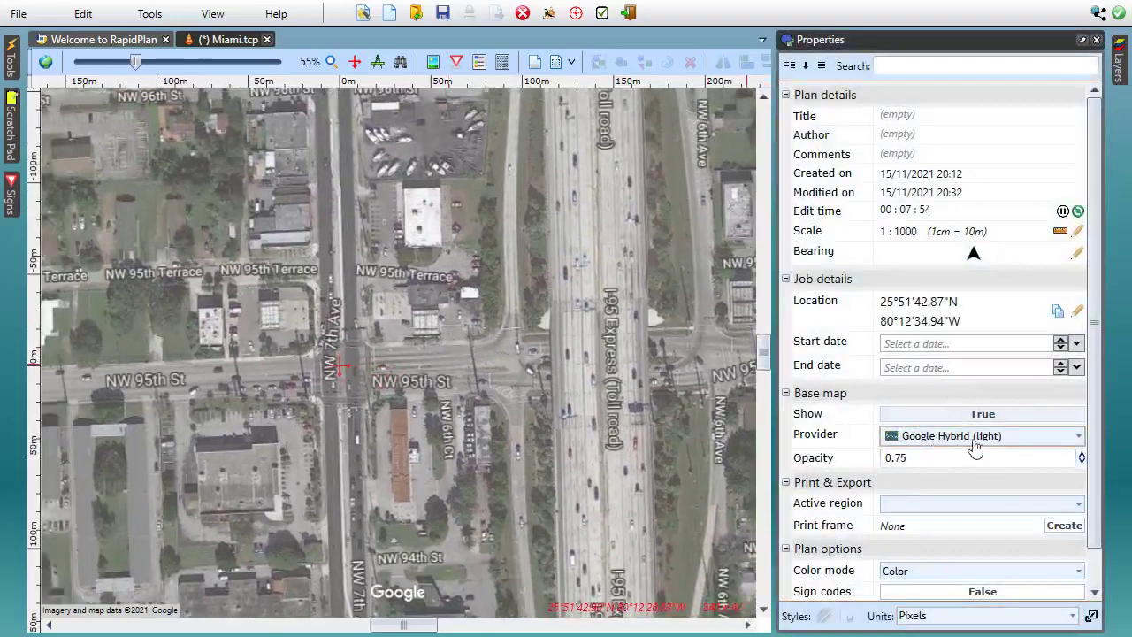
scroll(936, 442, down, 1)
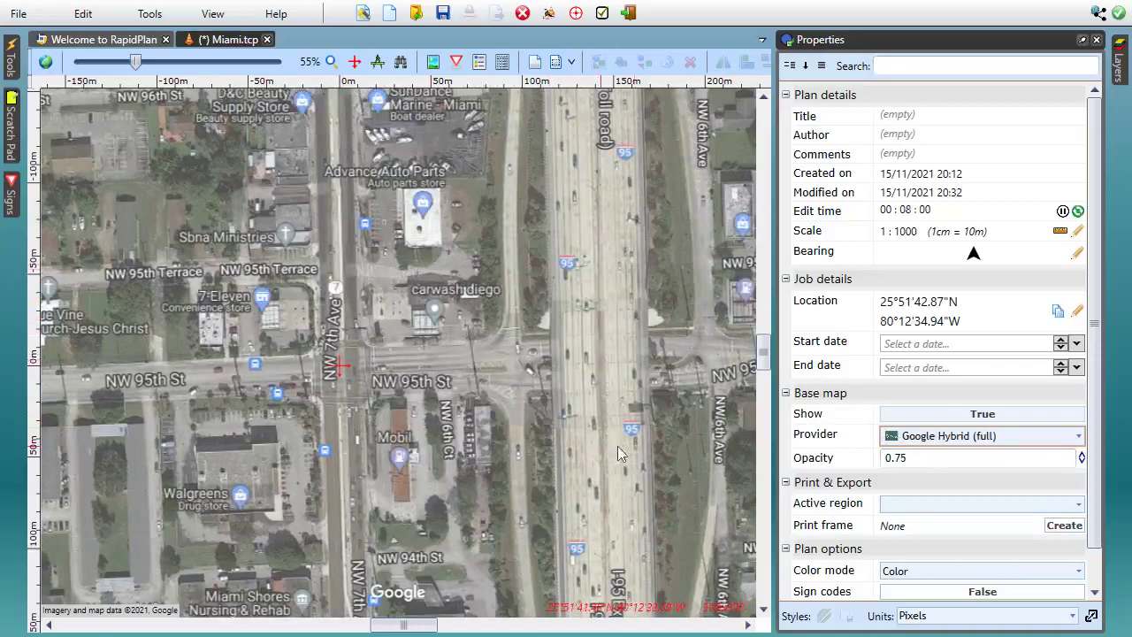
scroll(946, 440, up, 2)
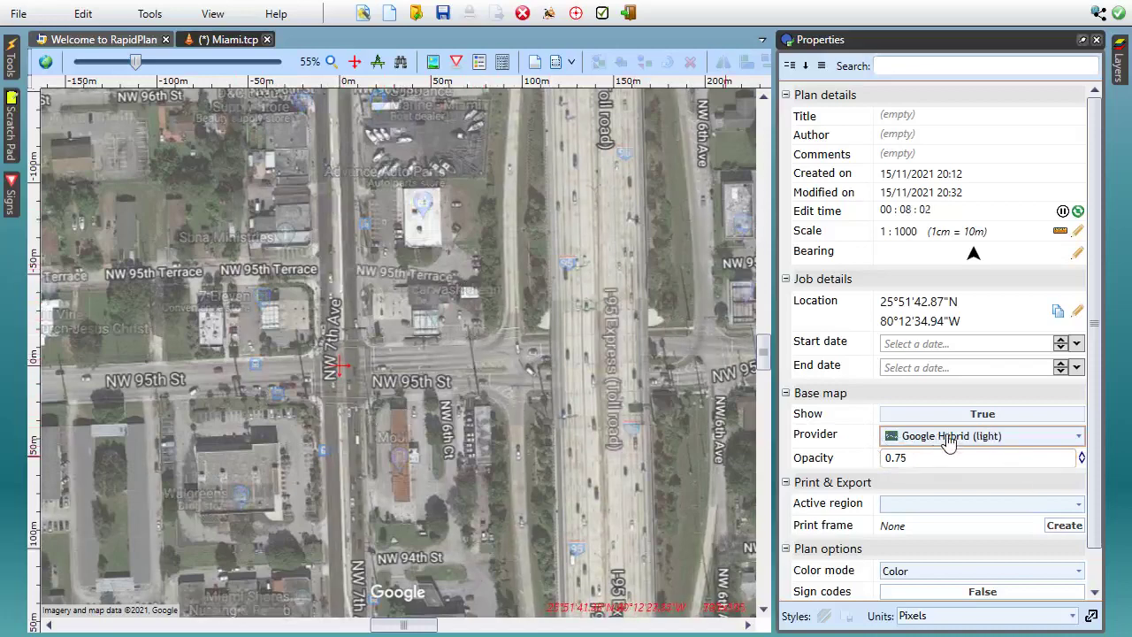
scroll(311, 393, up, 4)
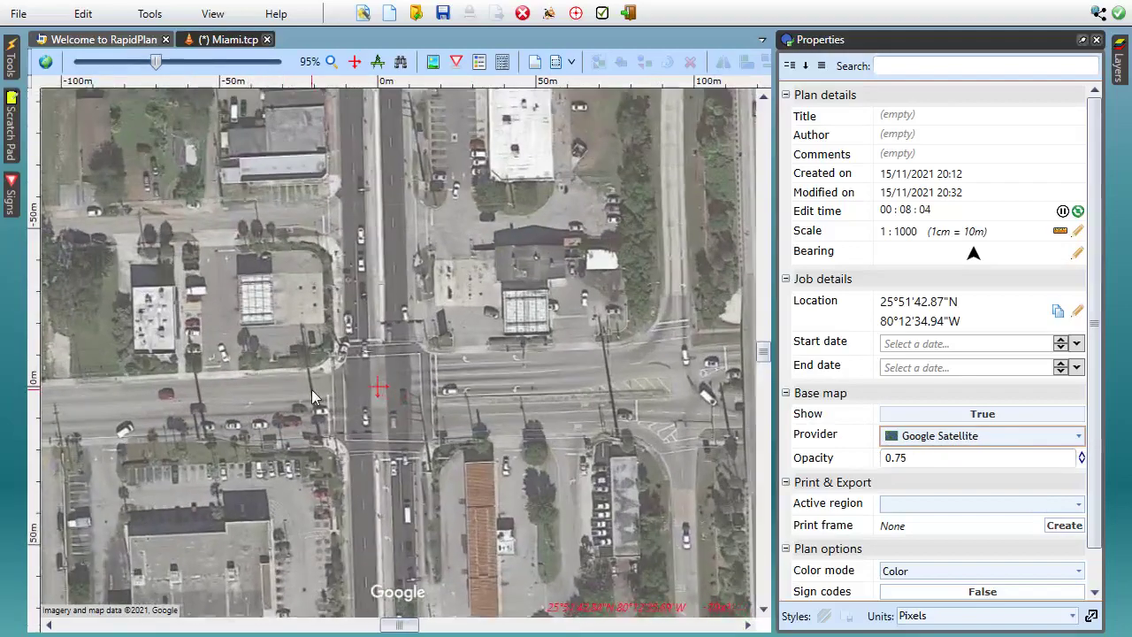
scroll(316, 354, down, 2)
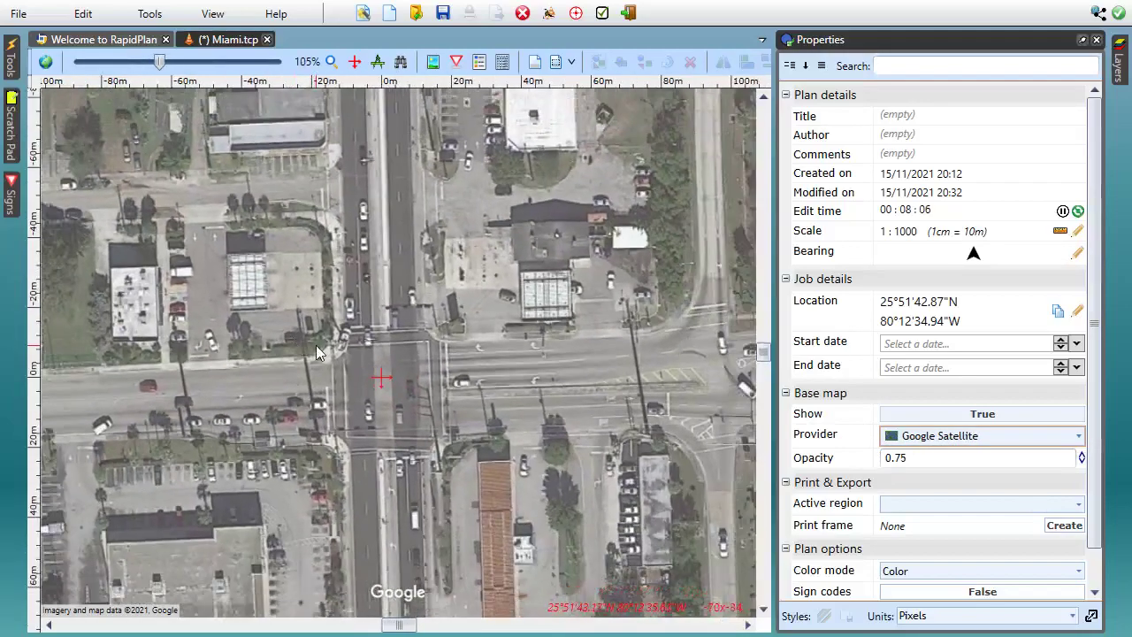
scroll(316, 354, down, 3)
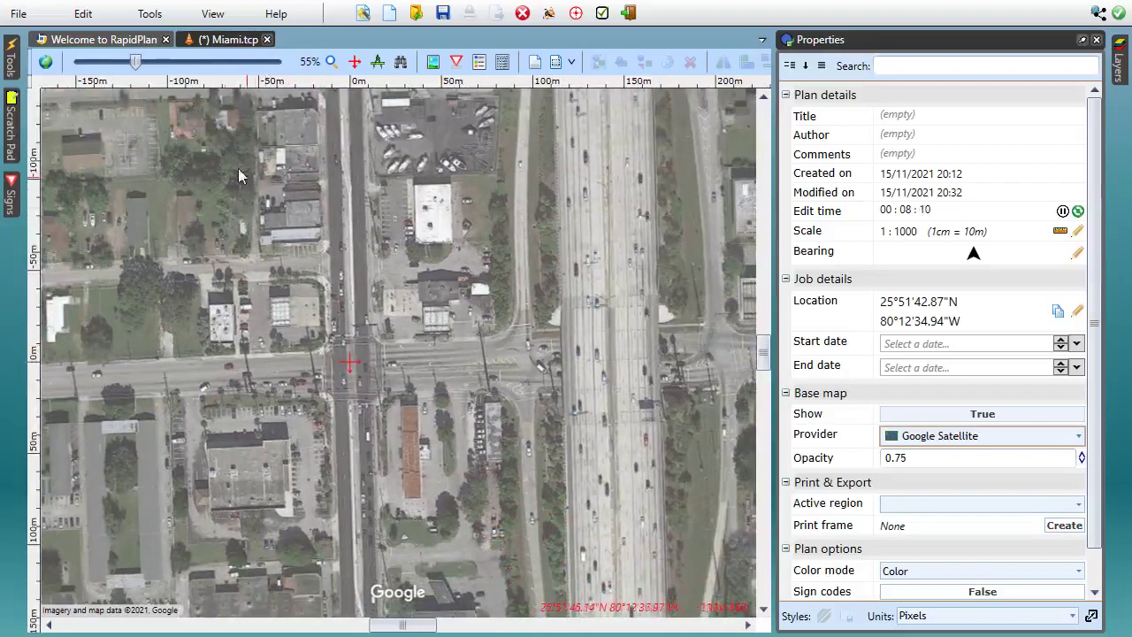
Step: Mark a square aerial-photo import area around the intersection using Import aerial photos > Select import area
right_click(213, 139)
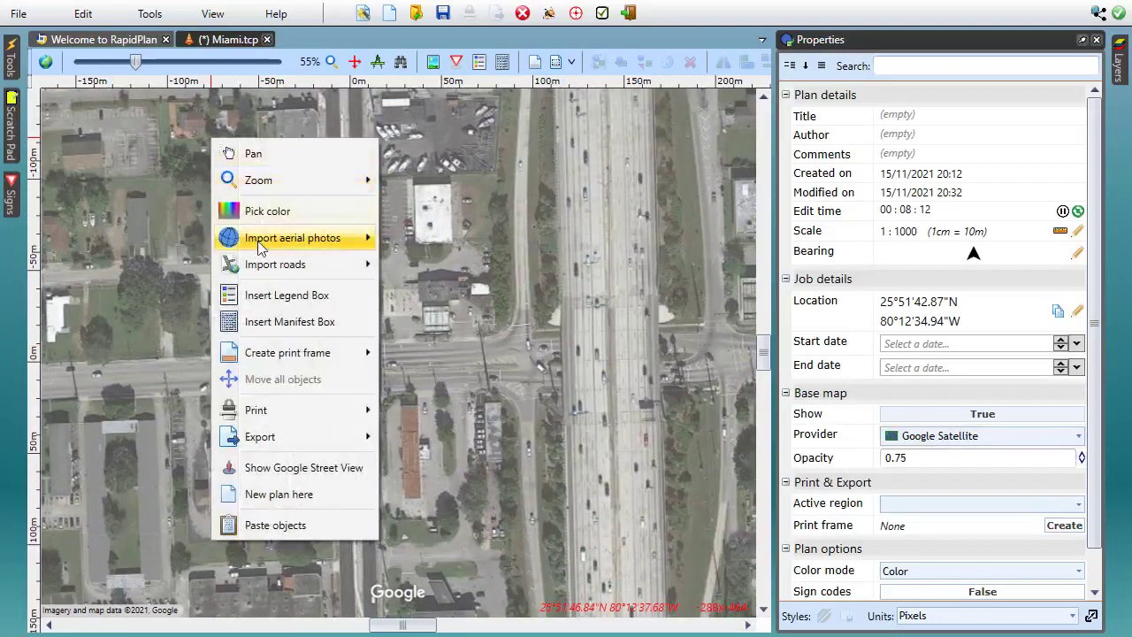
mouse_move(259, 244)
click(452, 320)
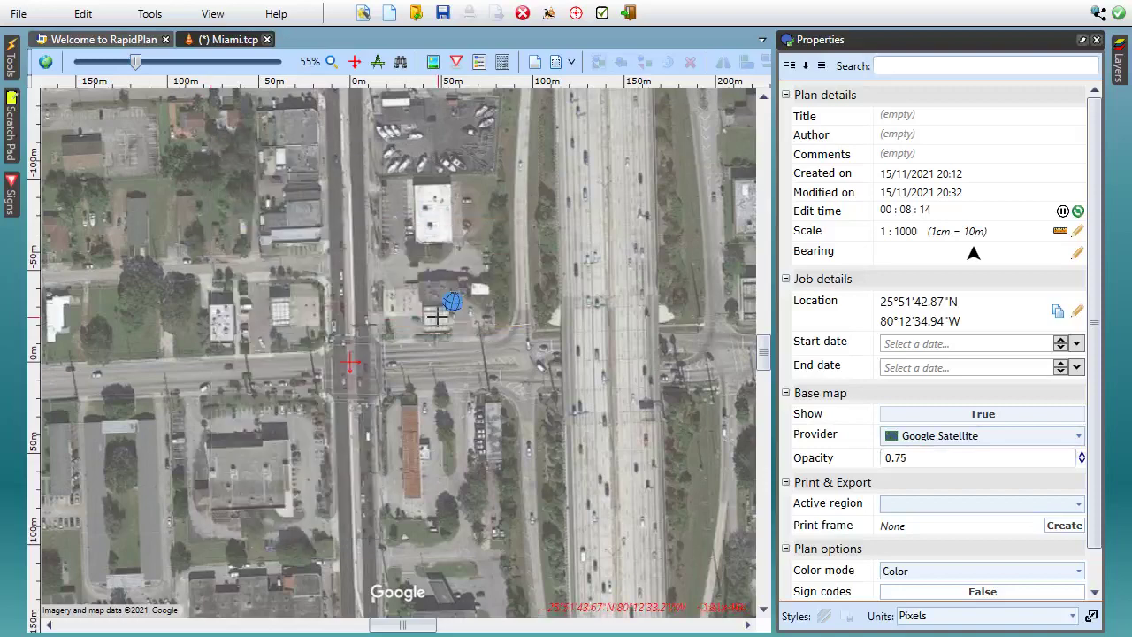
drag(245, 171, 571, 540)
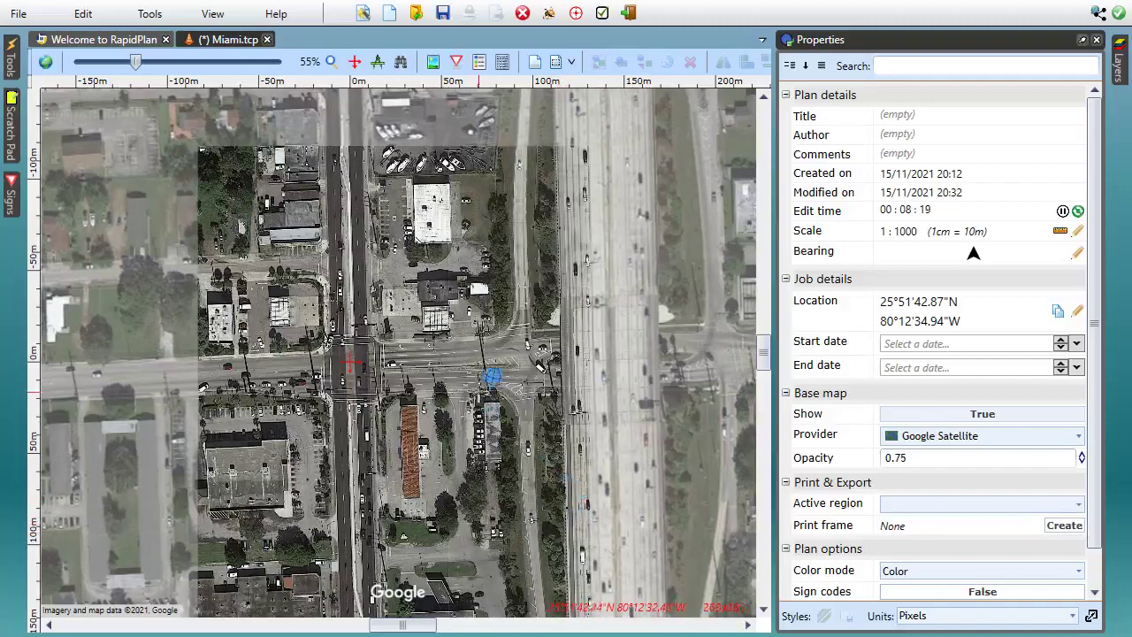
scroll(489, 365, down, 1)
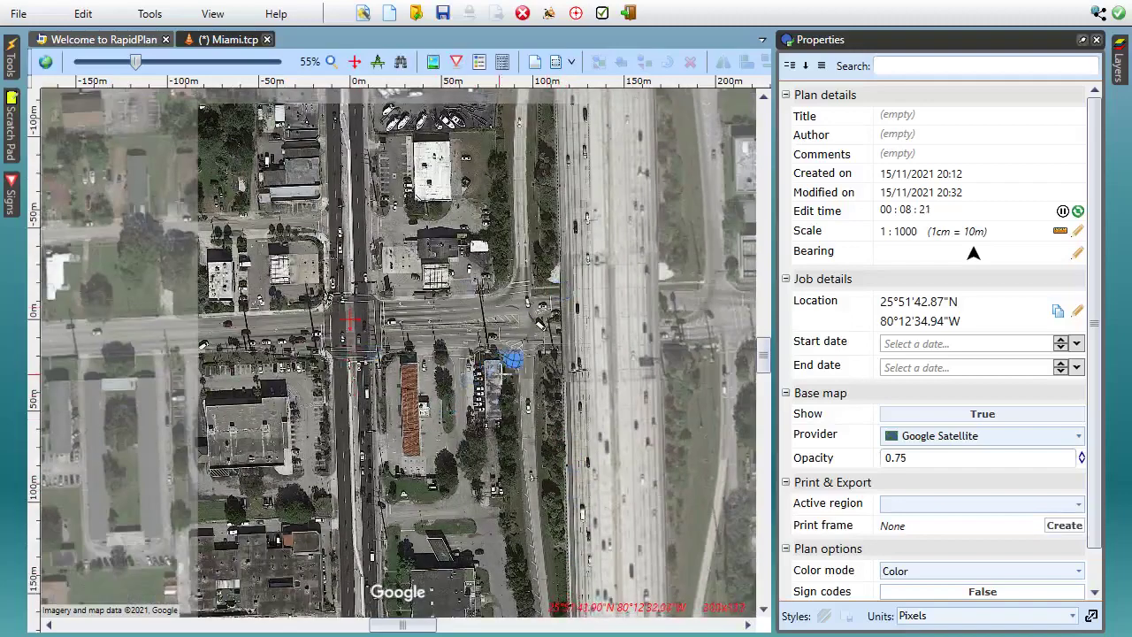
scroll(469, 411, down, 1)
ctrl+scroll(478, 398, up, 2)
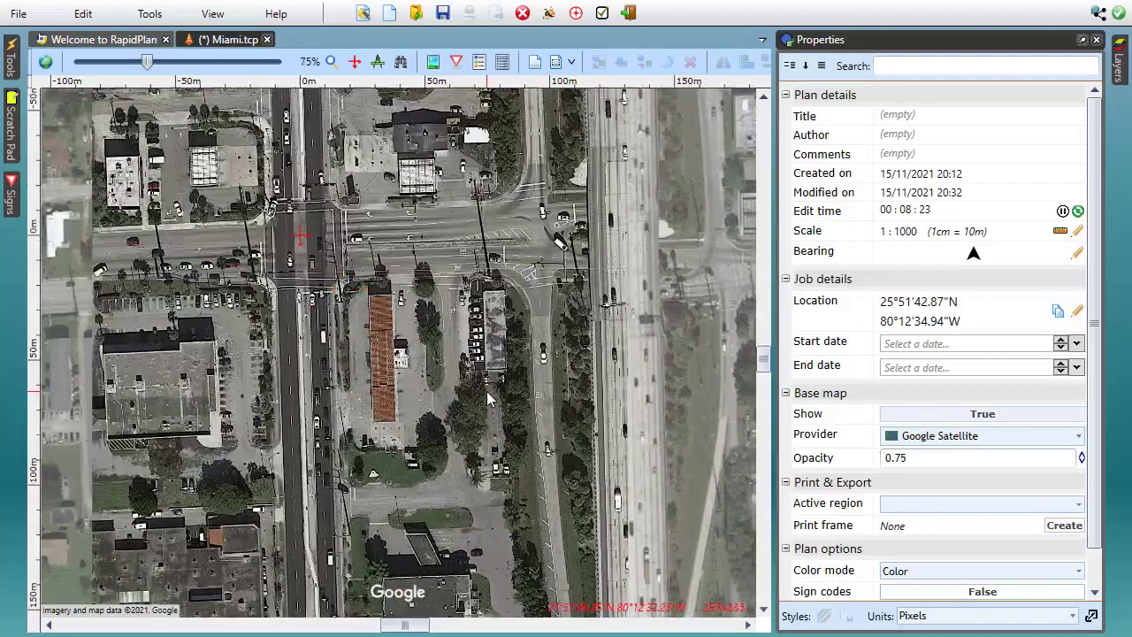
ctrl+scroll(336, 345, down, 3)
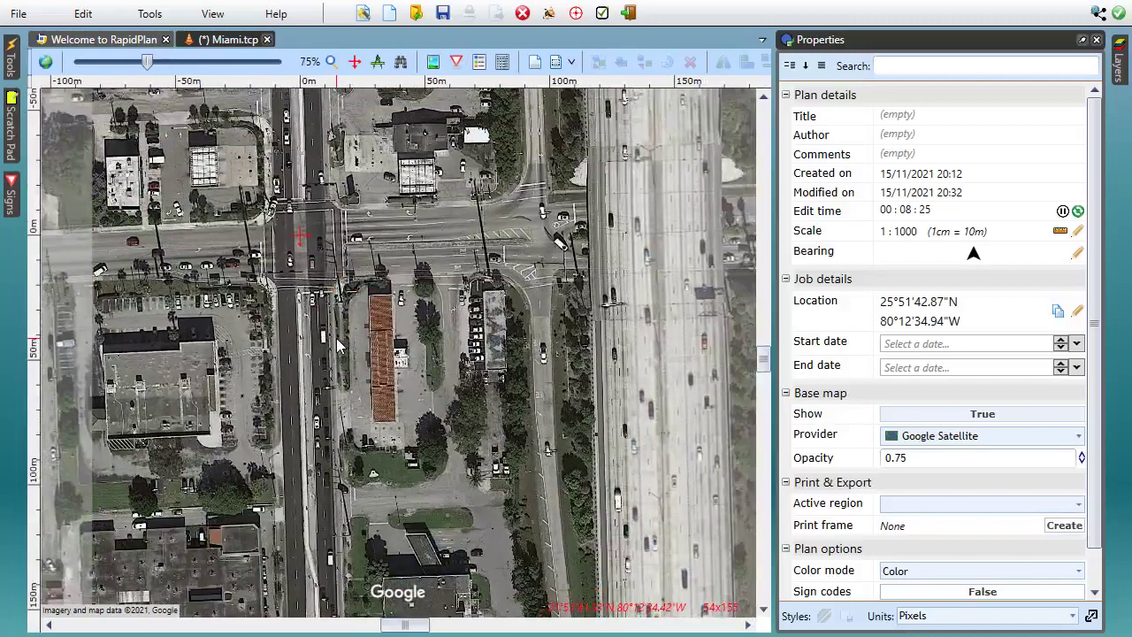
scroll(482, 347, up, 1)
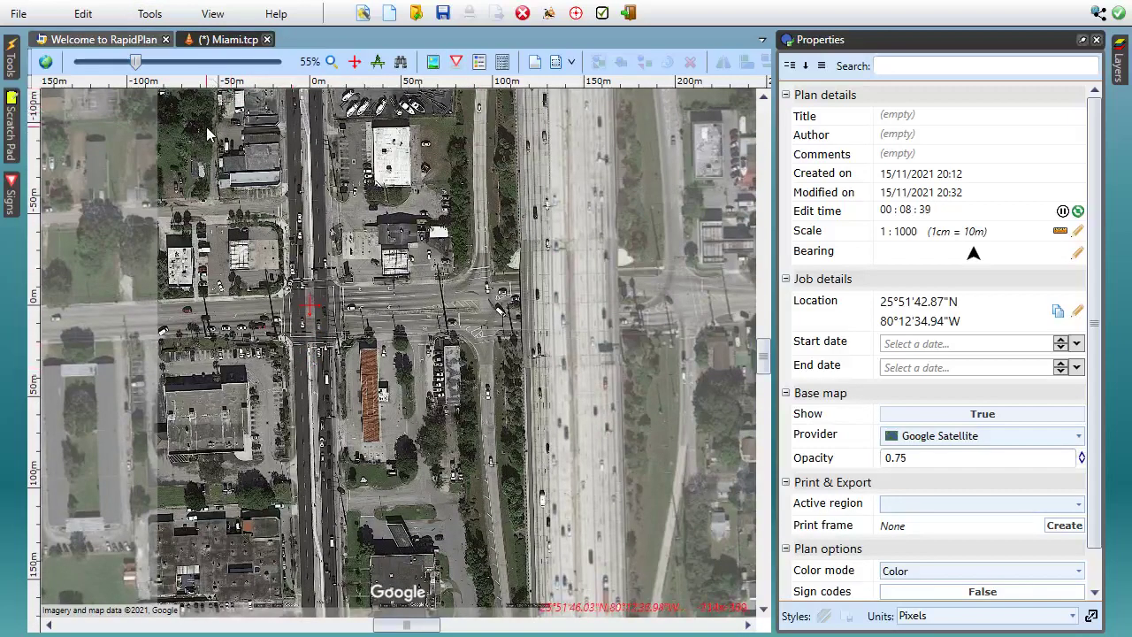
Step: Check the Defaults preferences, keeping Google Satellite as base map, then start a new blank A4 plan
click(150, 13)
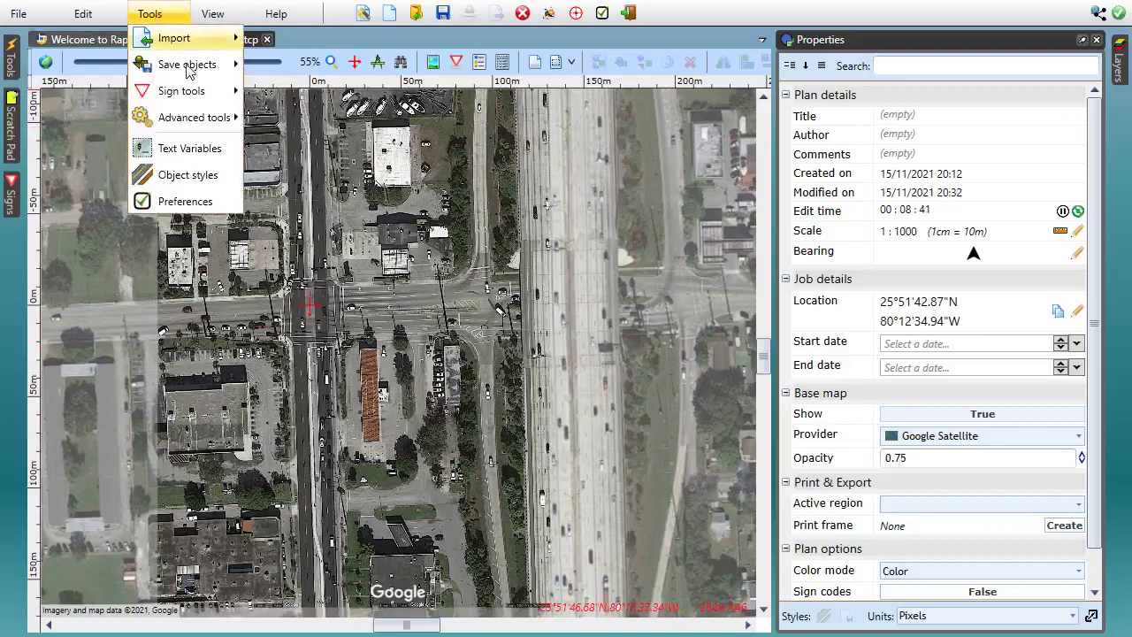
click(184, 202)
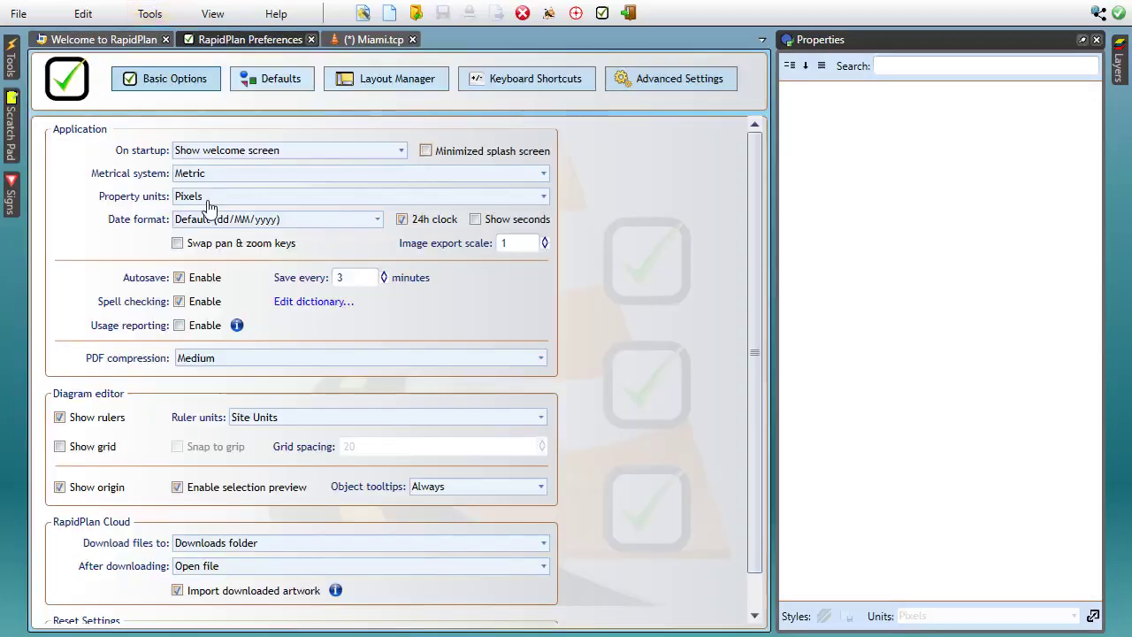
click(283, 79)
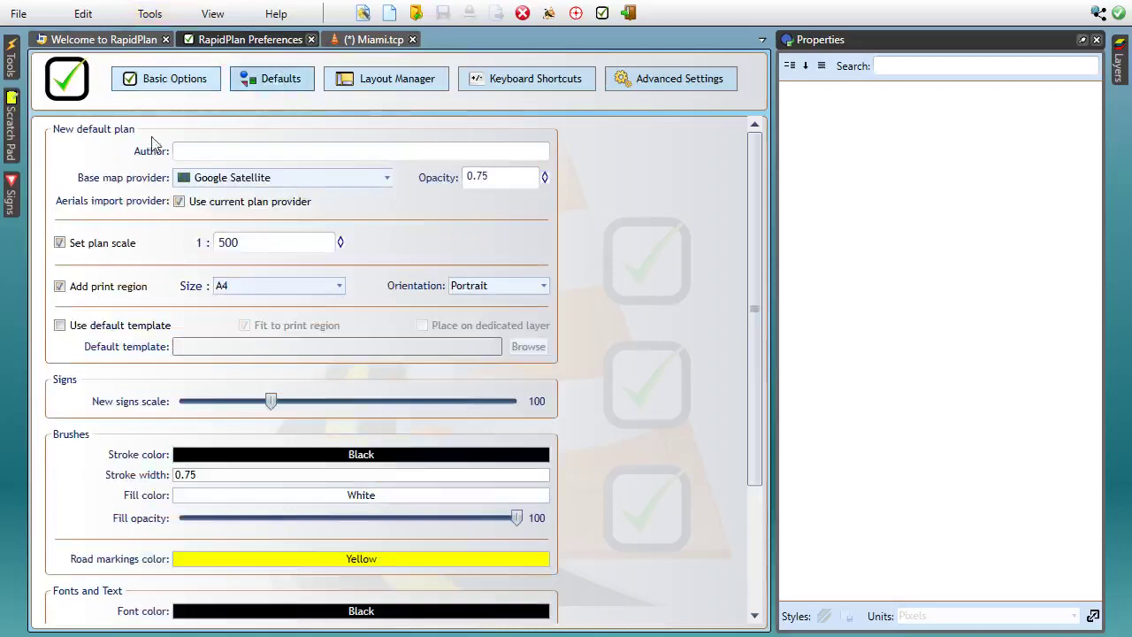
click(386, 179)
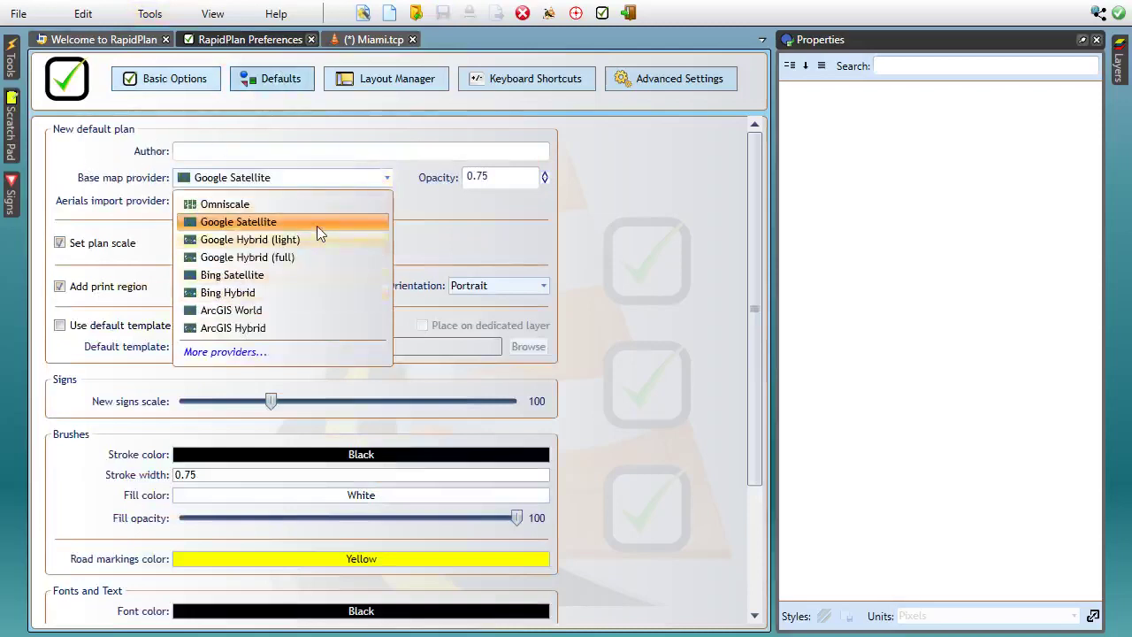
click(427, 211)
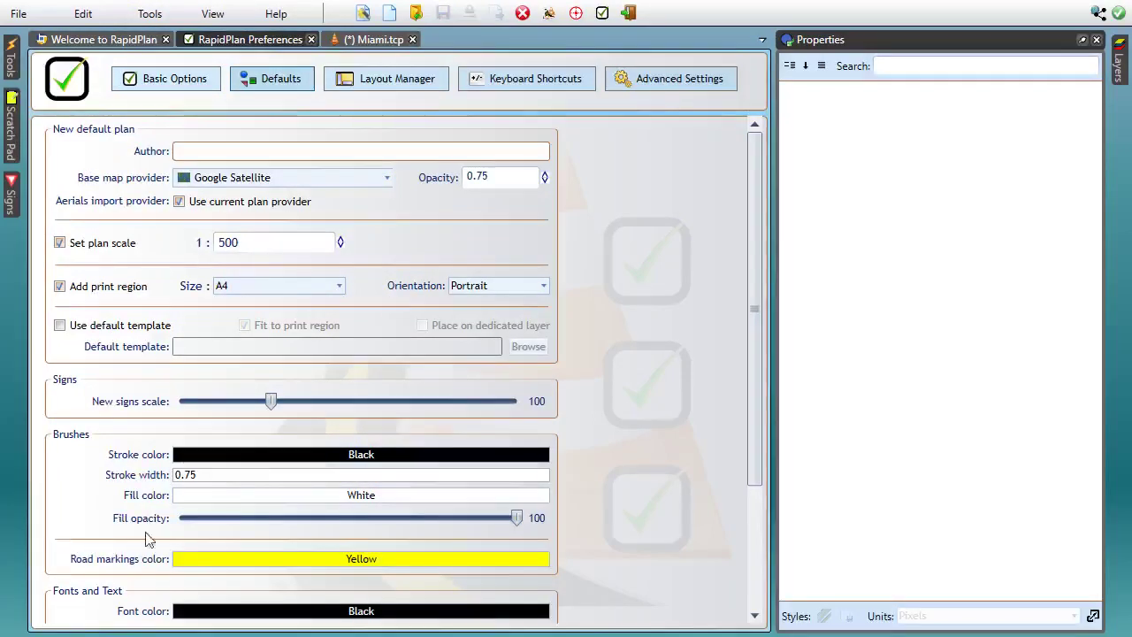
click(390, 12)
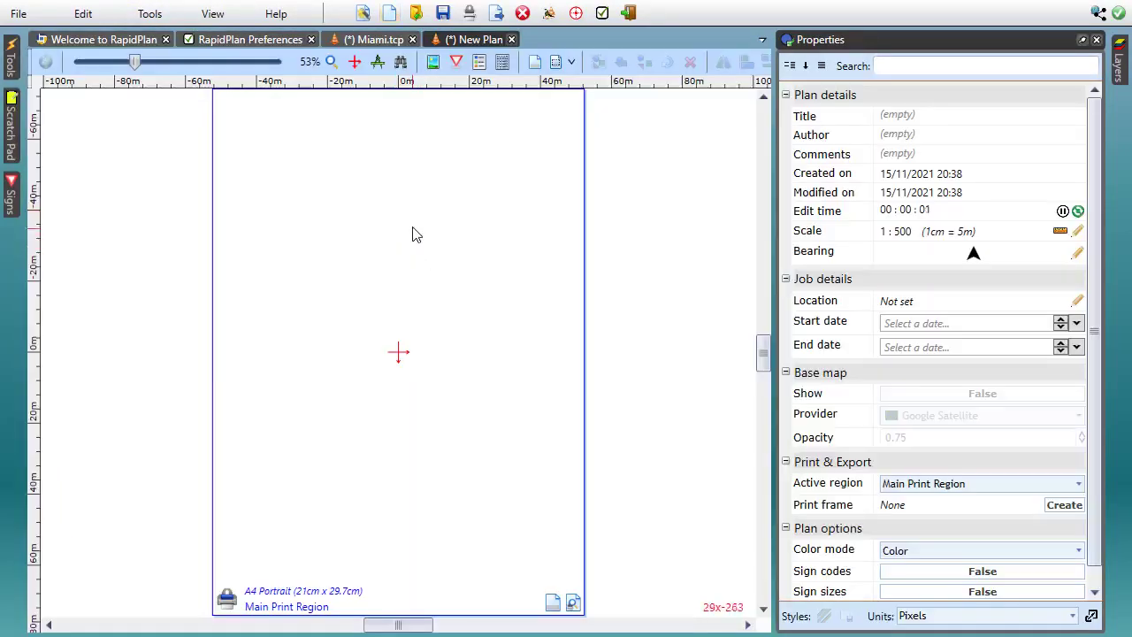
scroll(410, 223, up, 5)
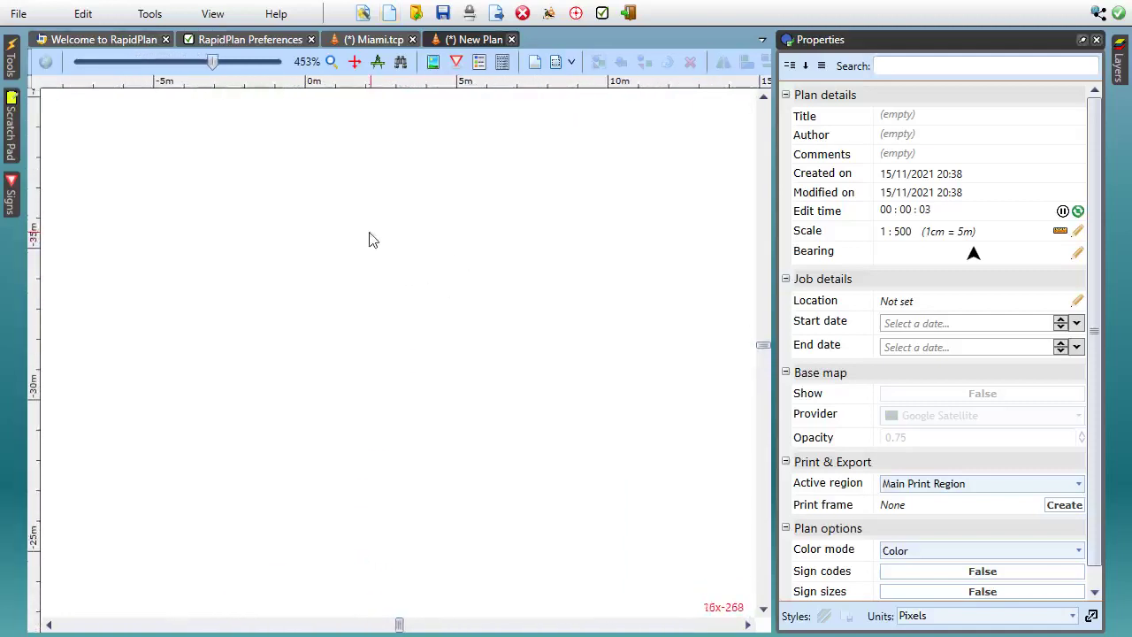
mouse_move(11, 60)
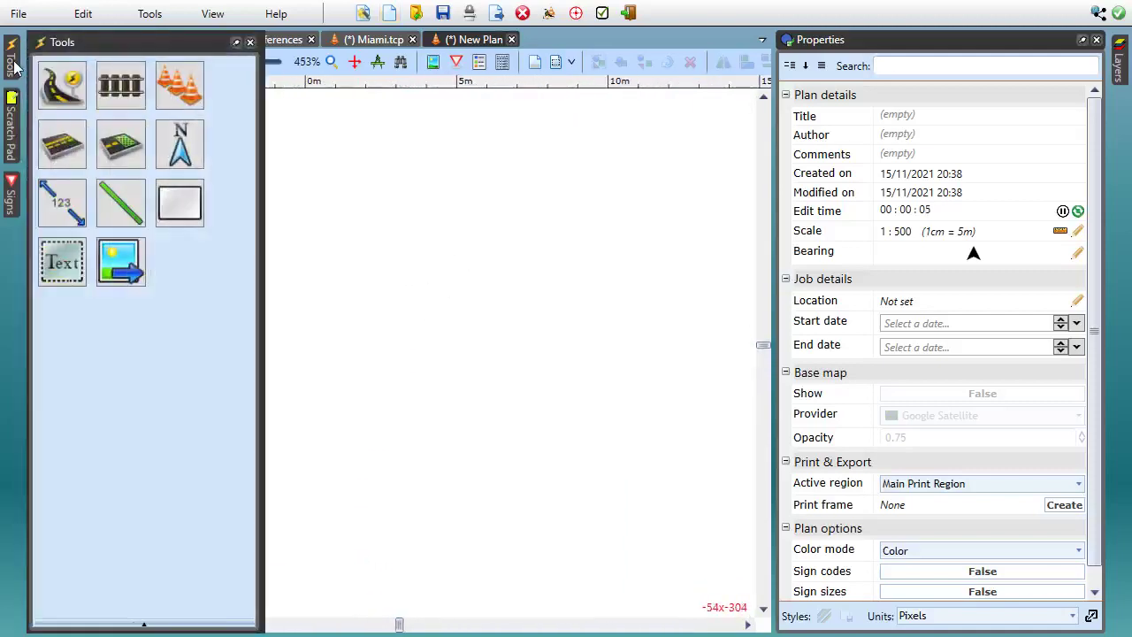
mouse_move(62, 263)
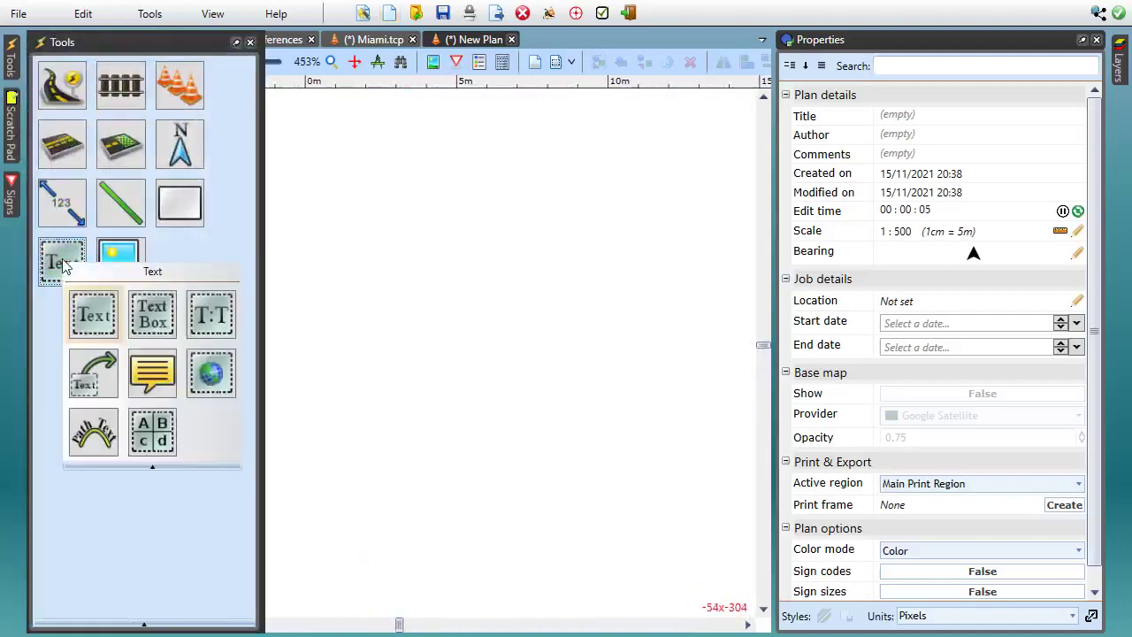
click(217, 372)
click(259, 234)
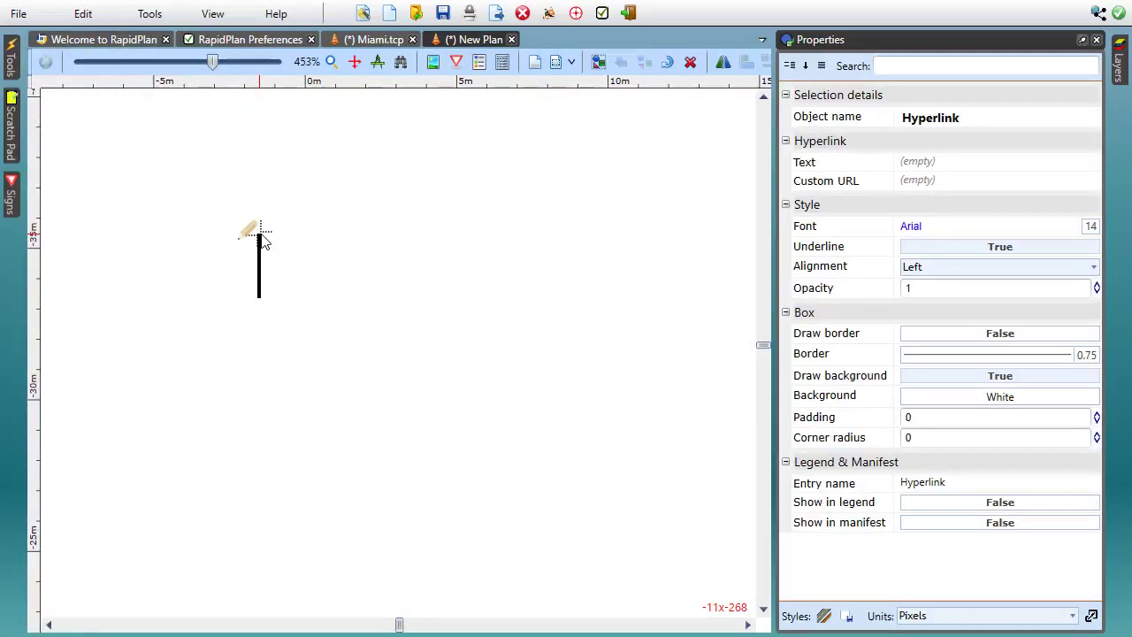
text(www.inva)
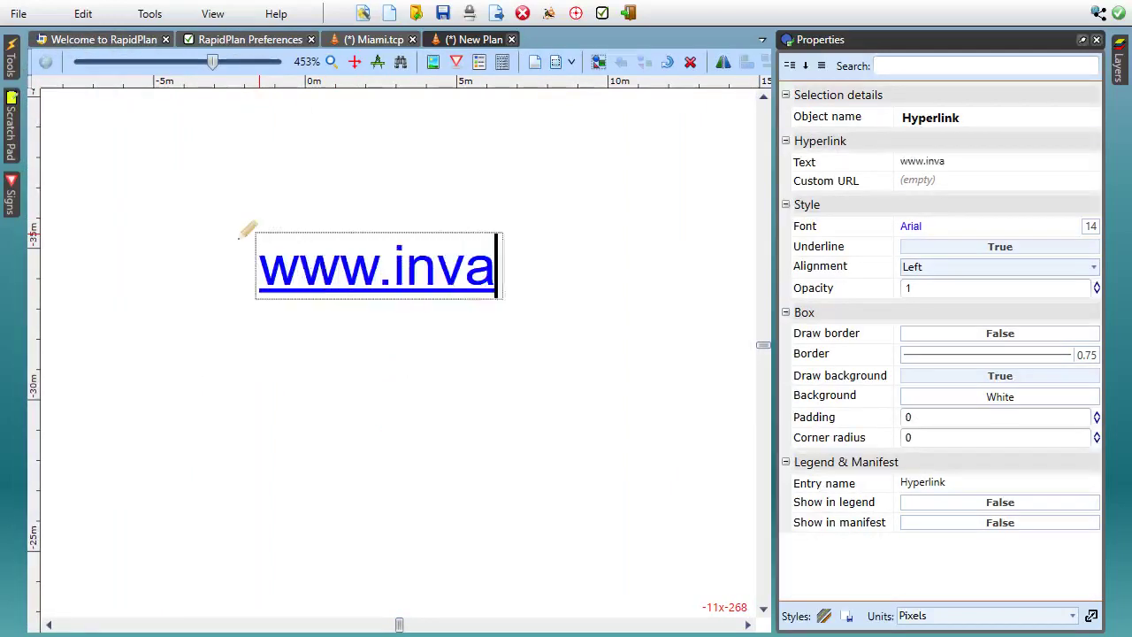
text(rion.com)
click(422, 342)
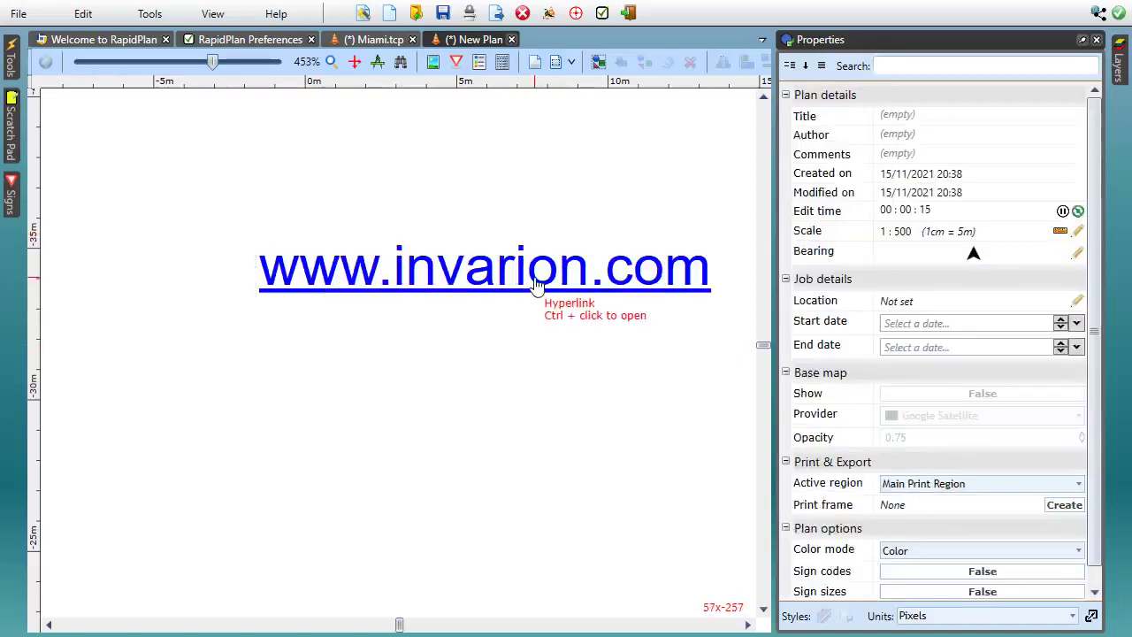
drag(543, 278, 490, 210)
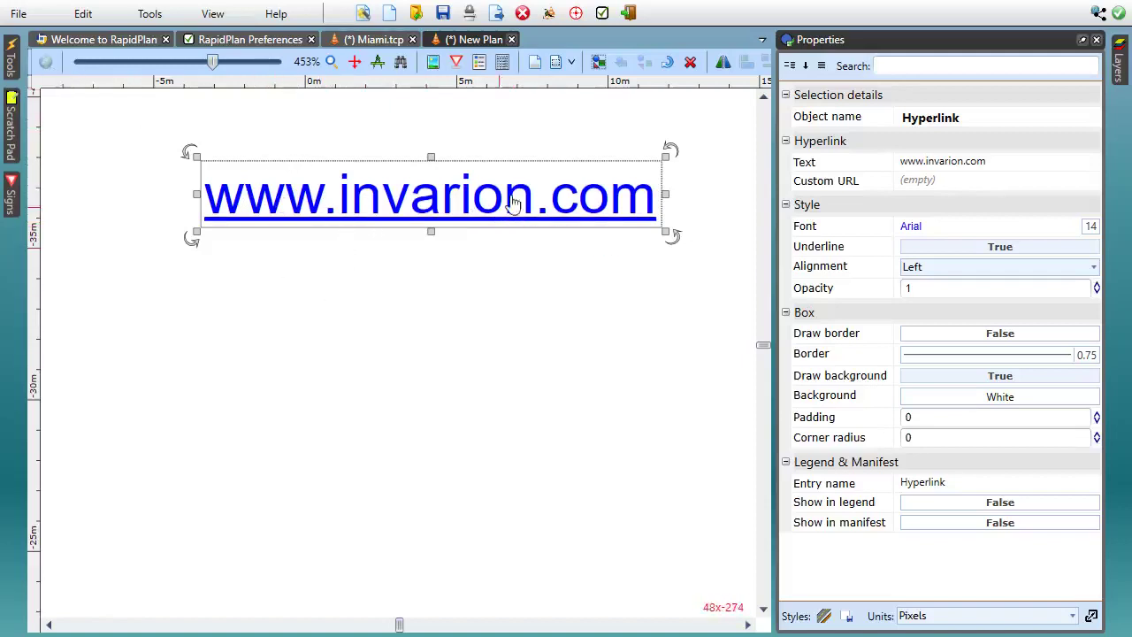
Step: Add a second hyperlink reading 'click here...' below the first one
click(13, 58)
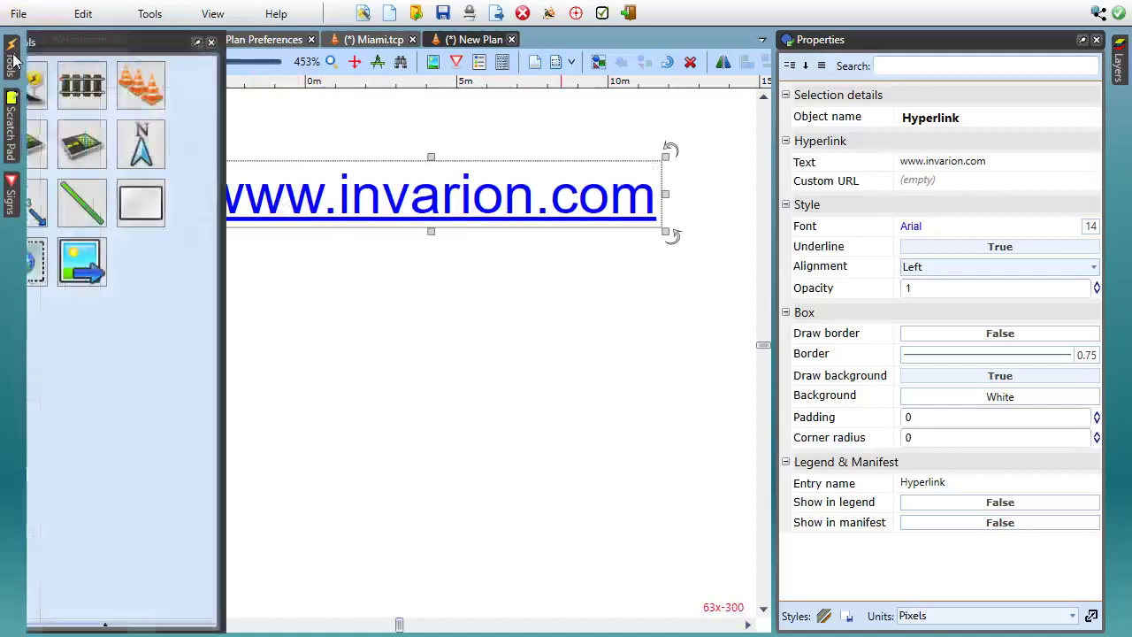
click(14, 69)
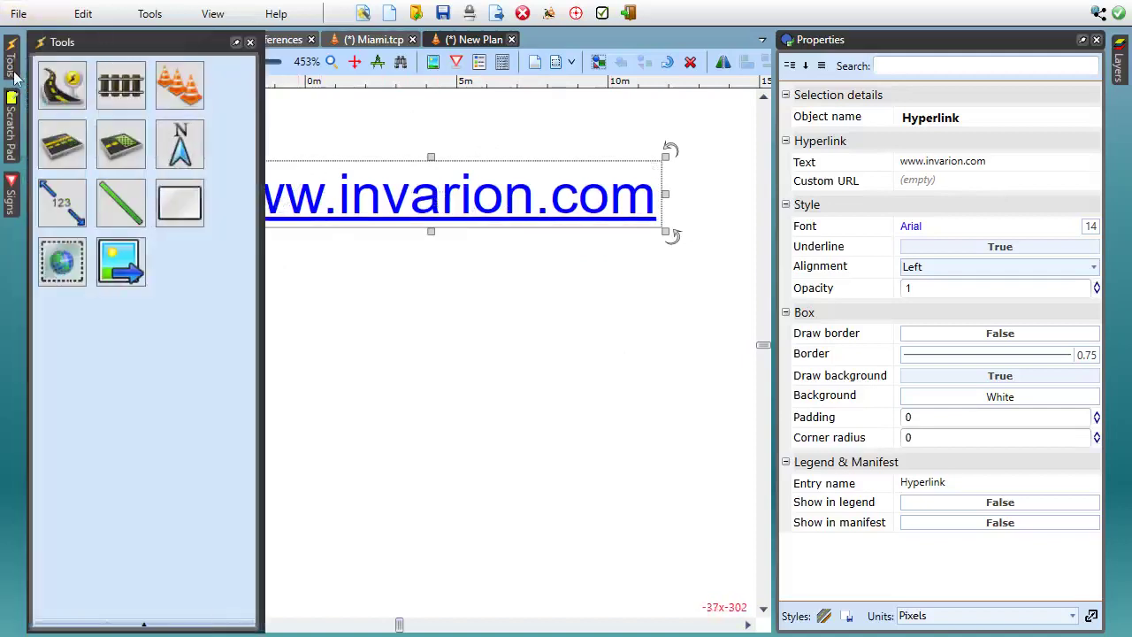
click(60, 257)
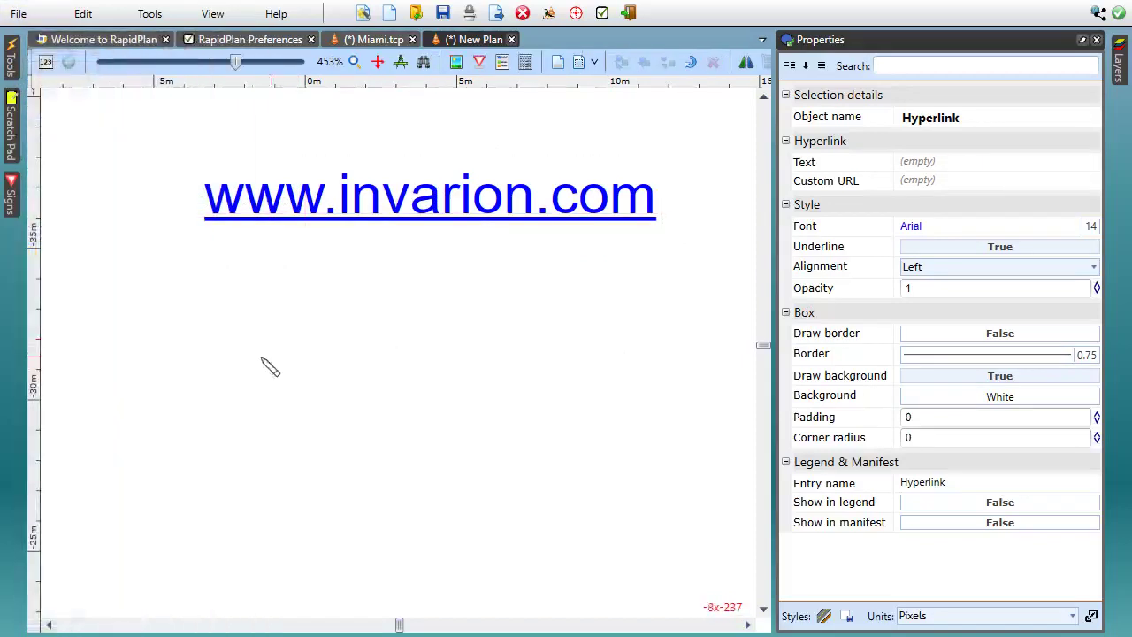
click(144, 336)
text(click)
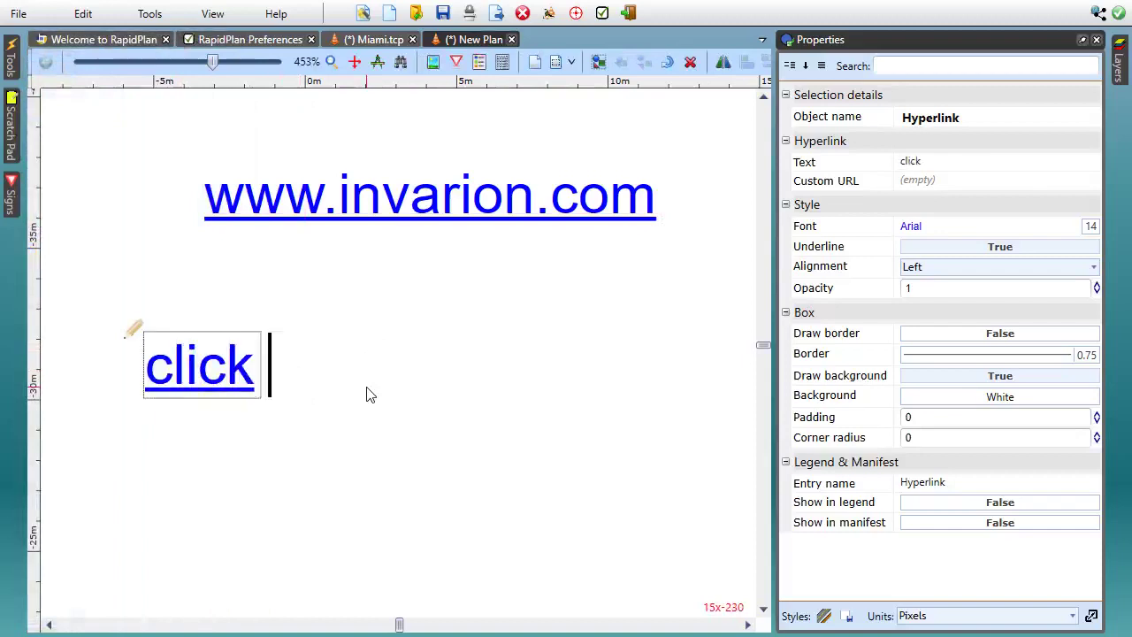
text( here...)
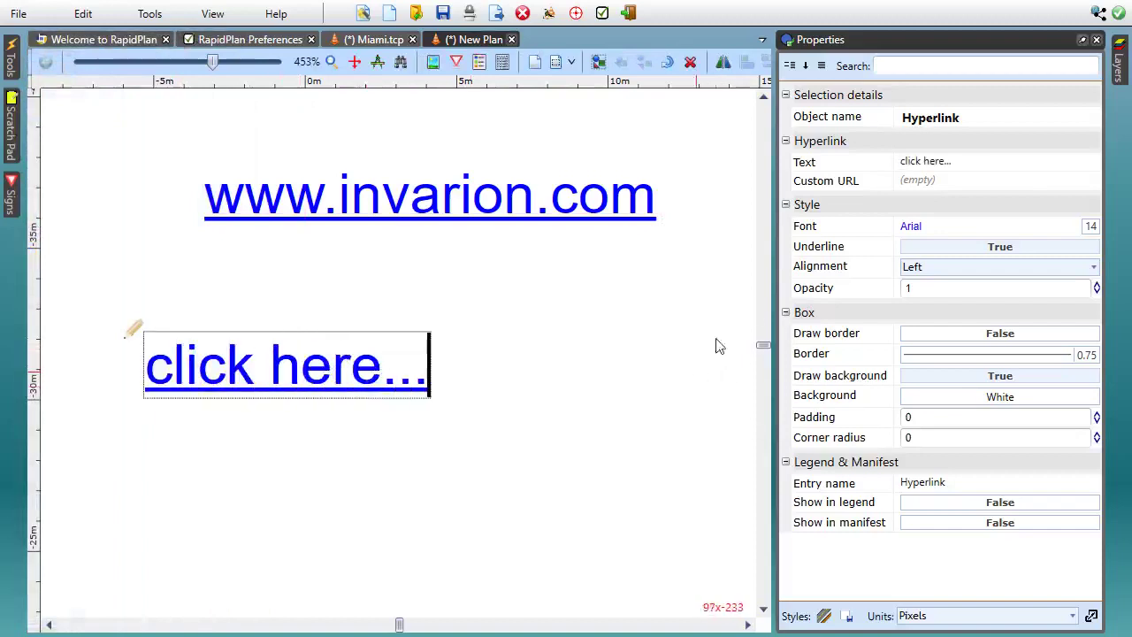
click(928, 182)
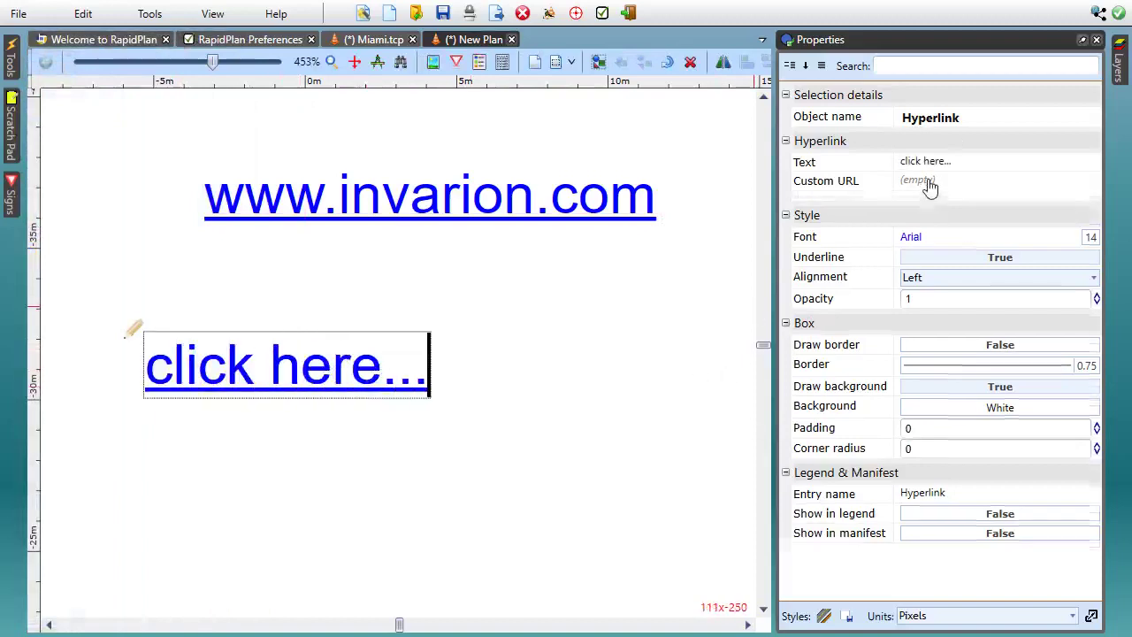
text(www.invarion.com)
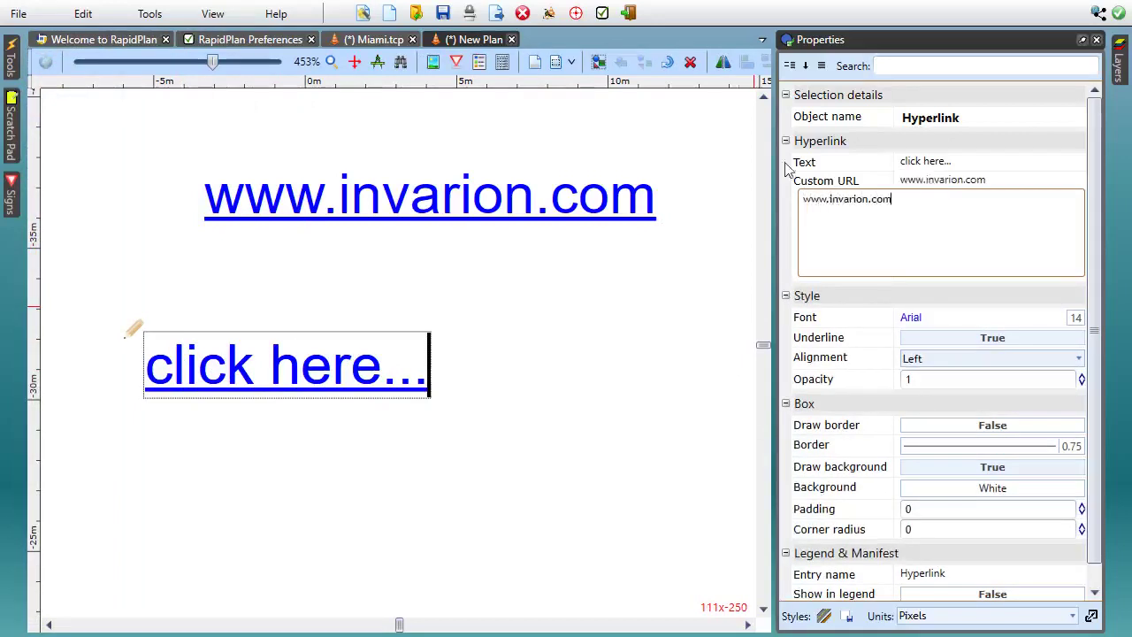
click(659, 386)
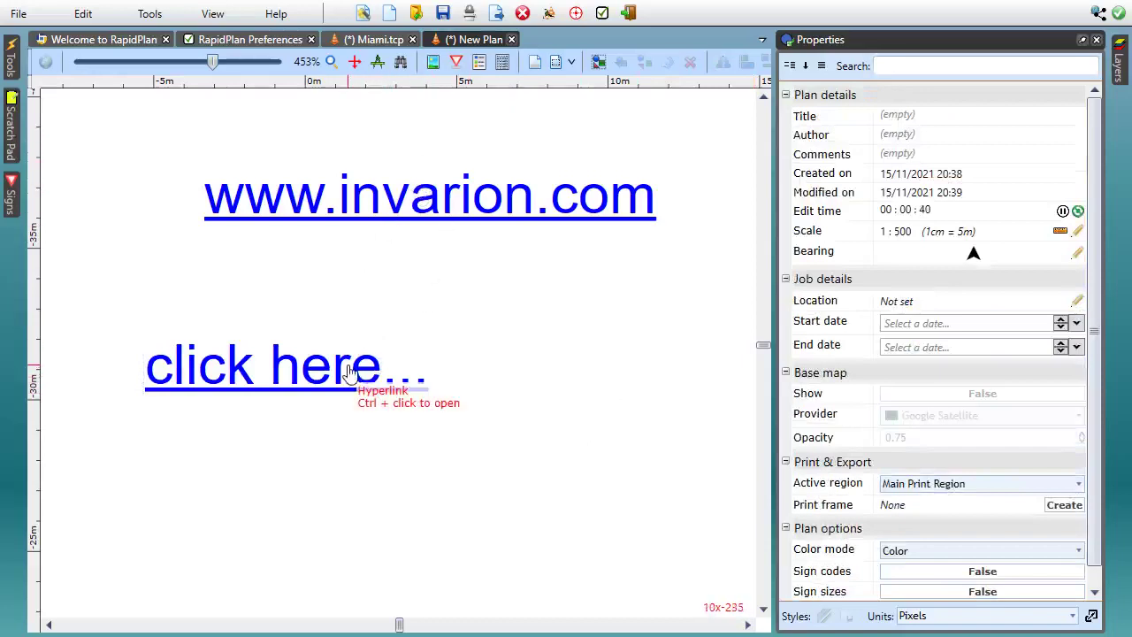
ctrl+click(349, 370)
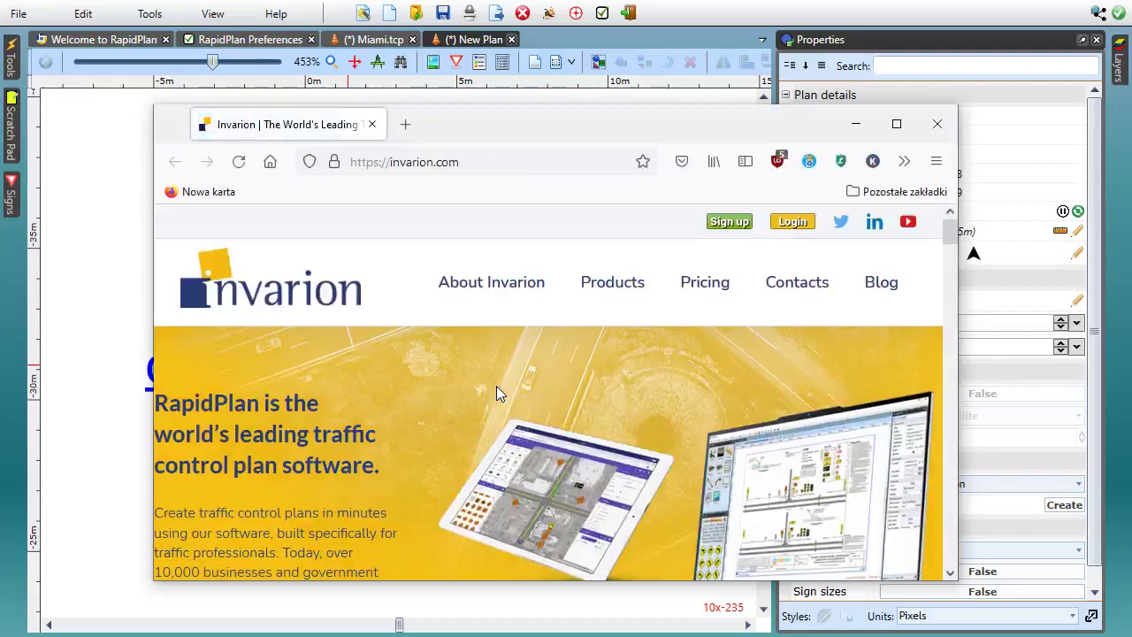
Step: Minimise the Firefox window showing invarion.com to return to the RapidPlan plan
click(855, 123)
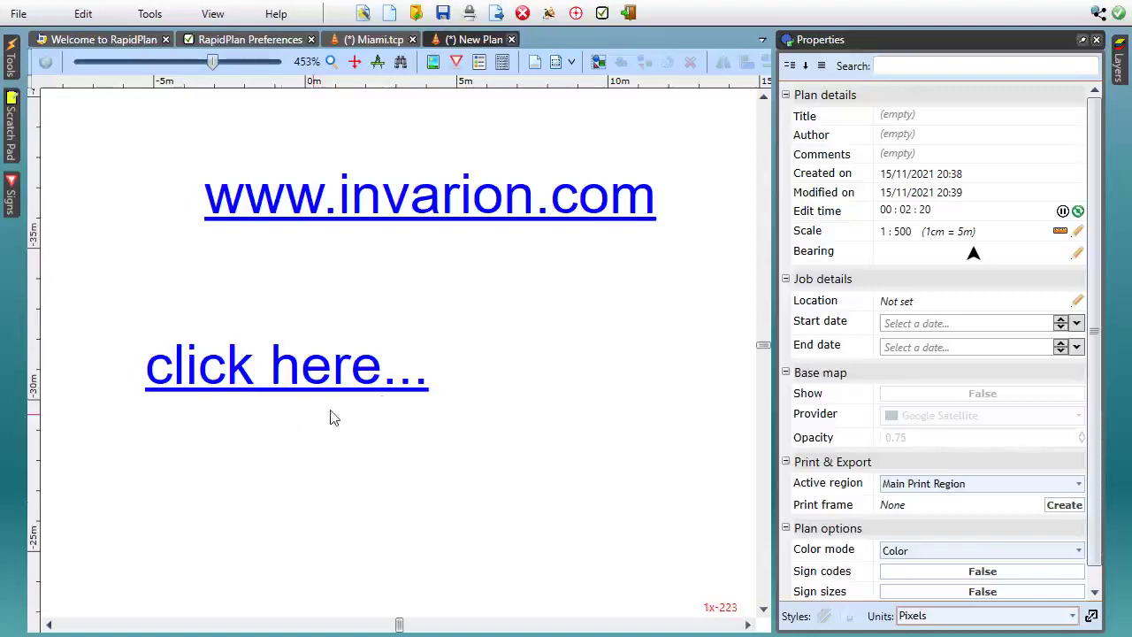
Step: Collapse the Properties panel and go to the Welcome page, scrolling to the RapidPath Improvements news tile
click(1083, 42)
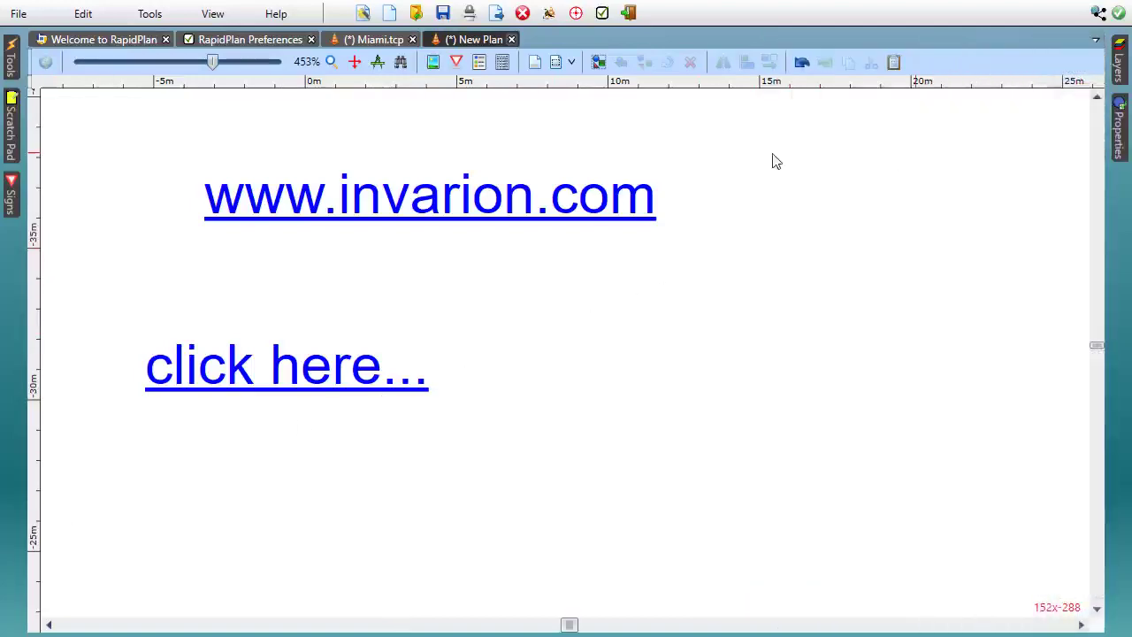
click(111, 39)
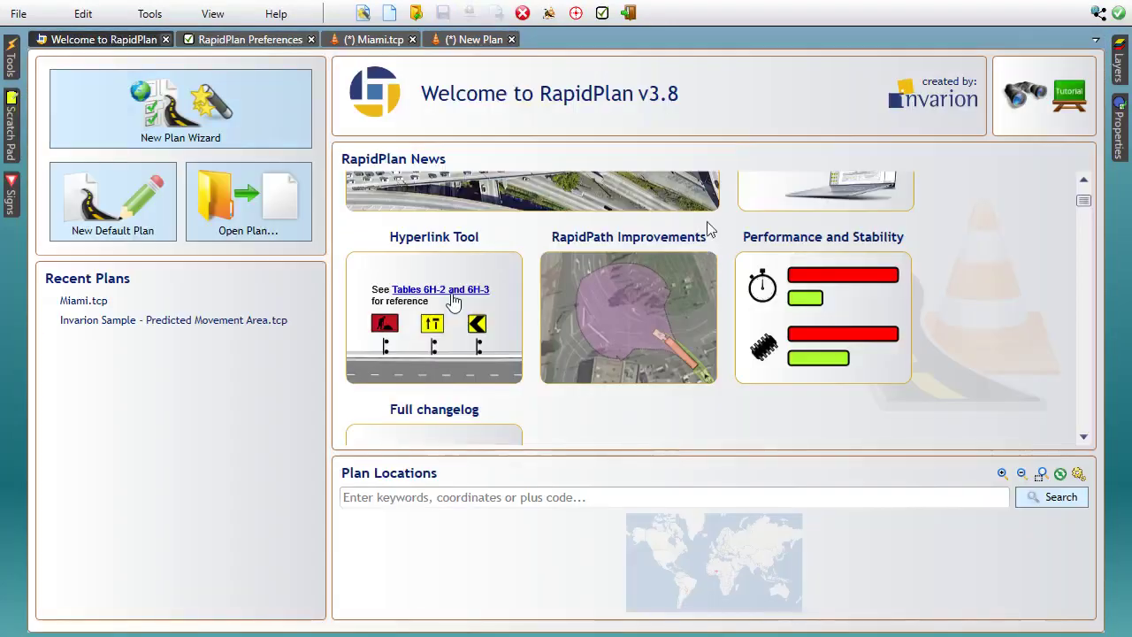
scroll(975, 269, up, 1)
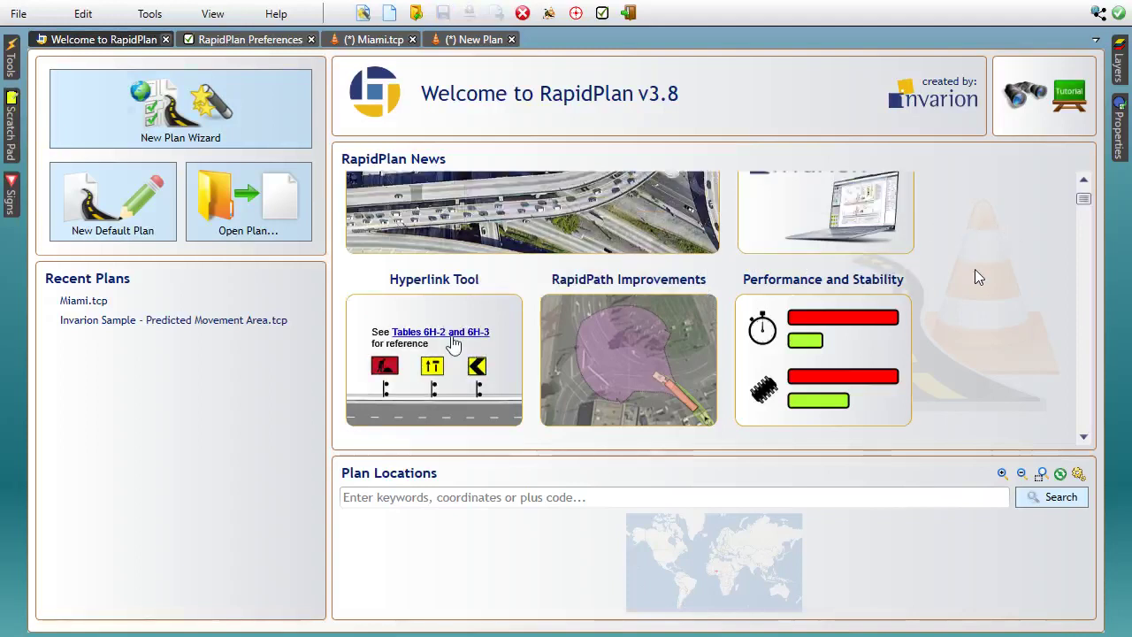
scroll(975, 268, down, 1)
mouse_move(681, 299)
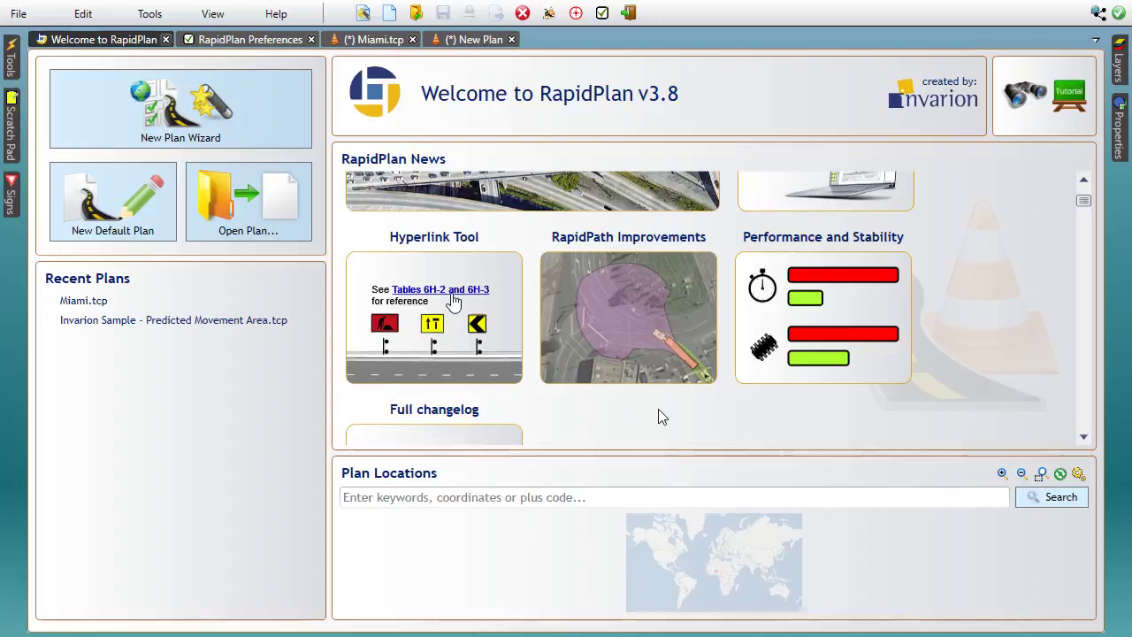
mouse_move(640, 359)
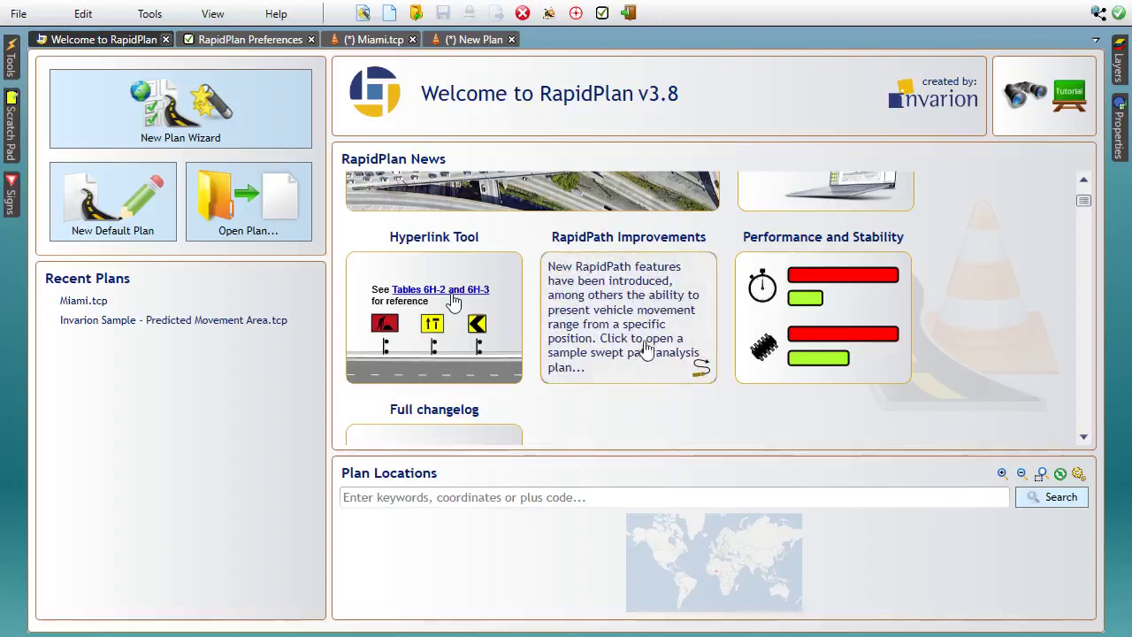
Step: Open the RapidPath Improvements sample plan, zoom in on its invarion.com/rapidpath note, then return to Welcome
click(647, 349)
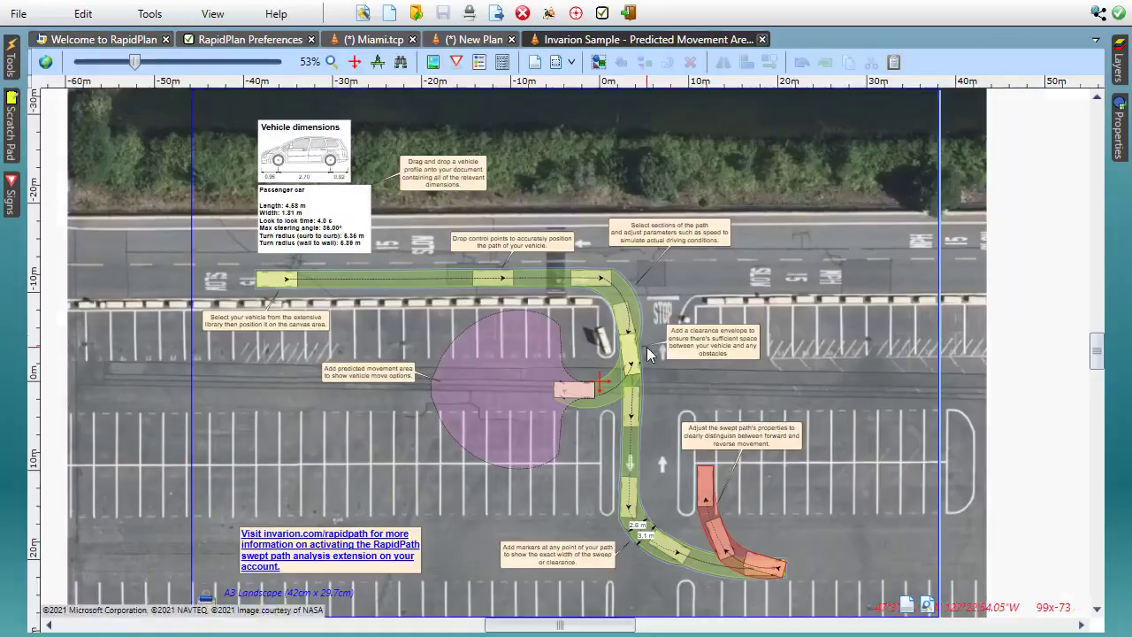
scroll(766, 256, down, 1)
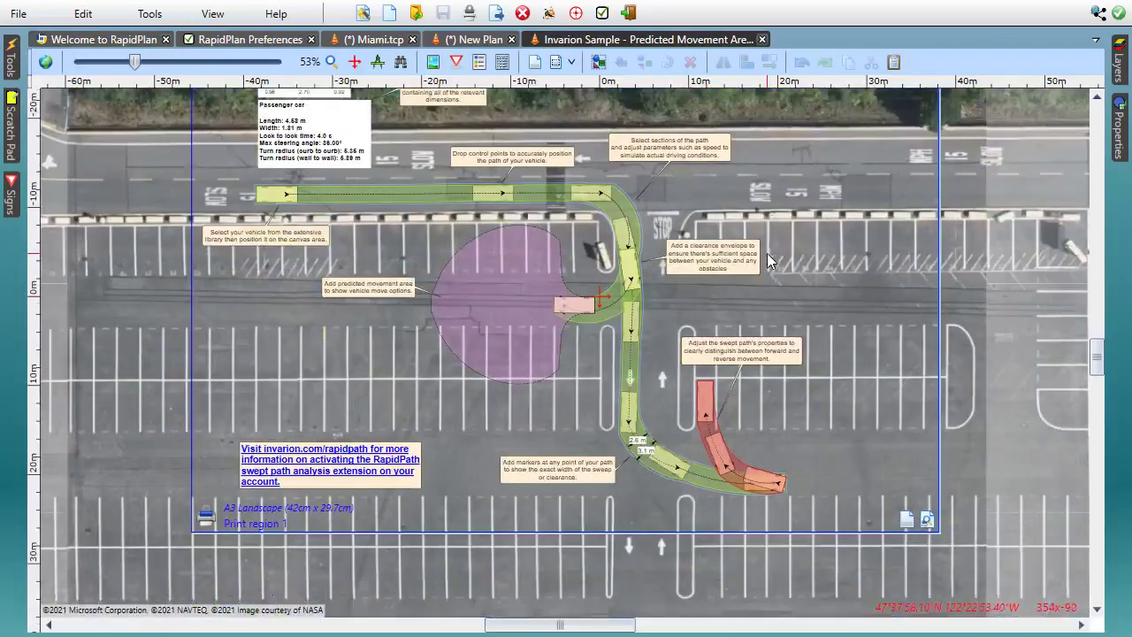
scroll(767, 254, up, 1)
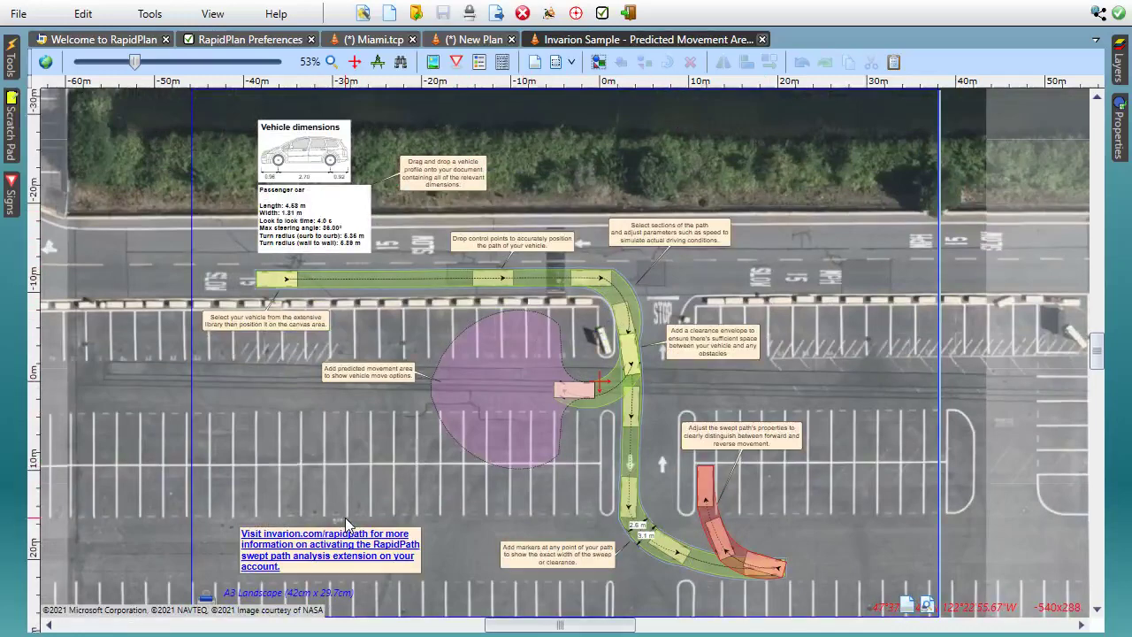
scroll(345, 540, up, 5)
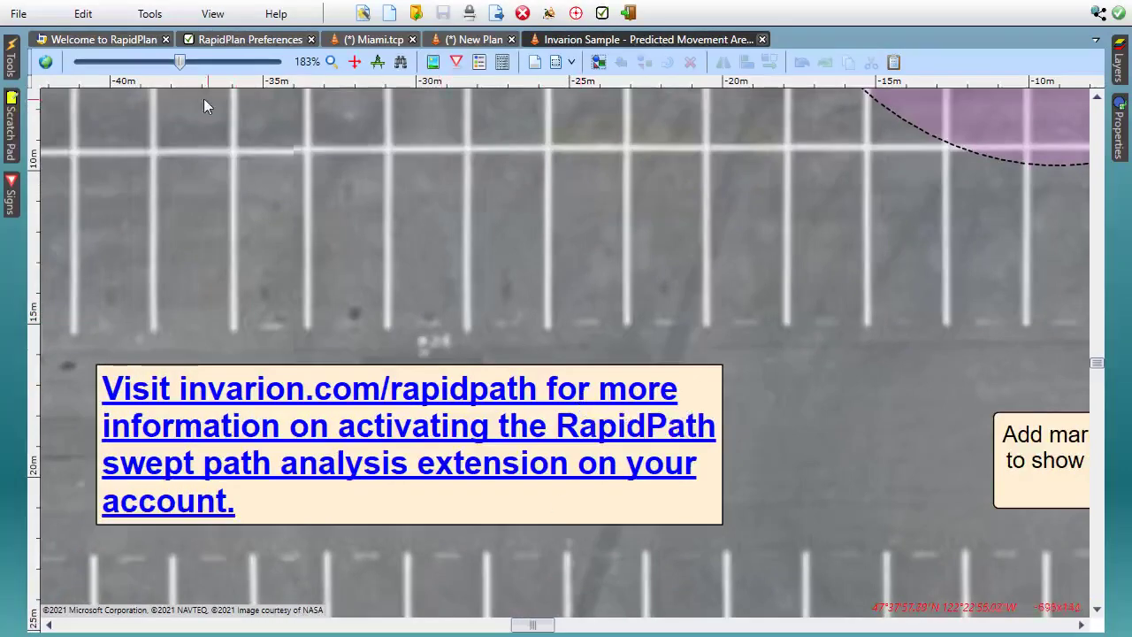
click(114, 41)
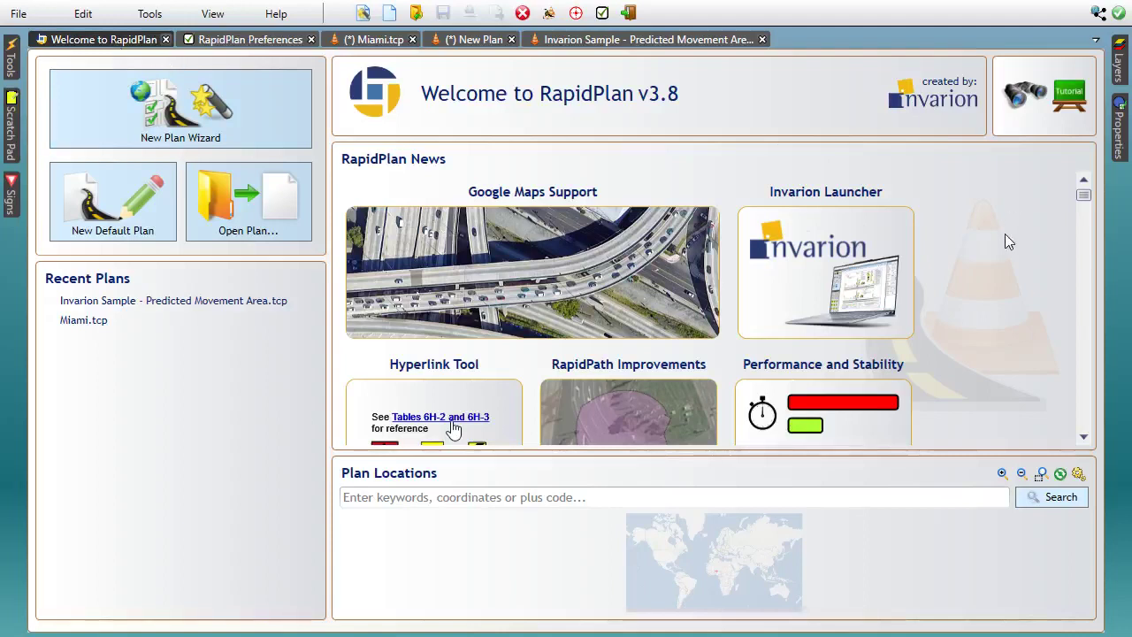
Step: Browse the RapidPlan News tiles on the welcome page toward the Invarion Launcher item
scroll(1004, 233, down, 2)
scroll(999, 284, down, 1)
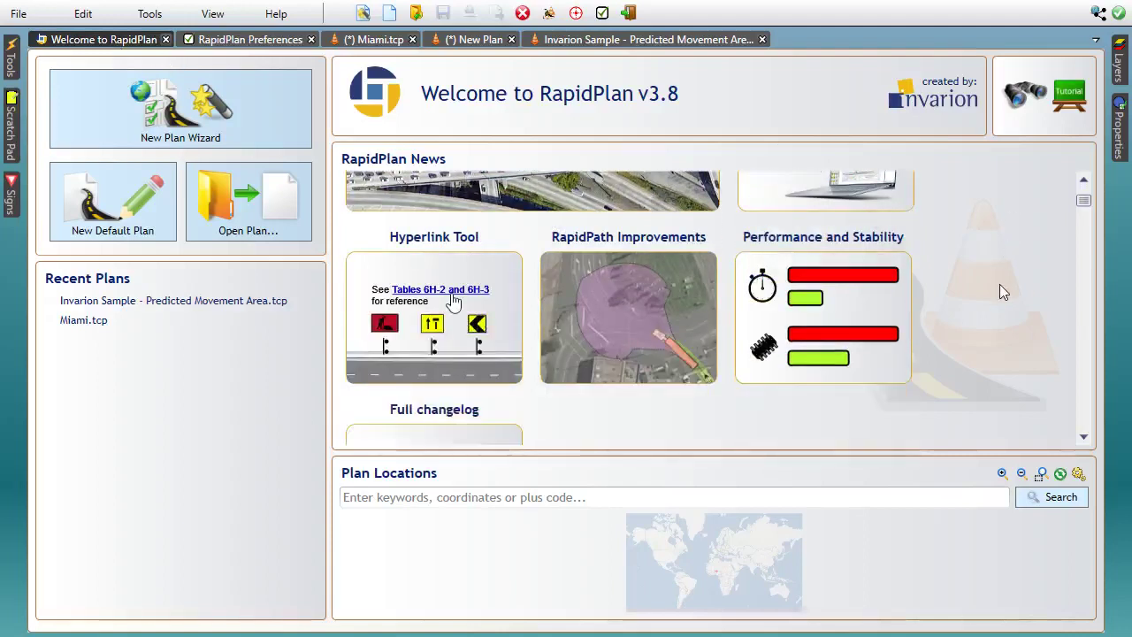
mouse_move(876, 315)
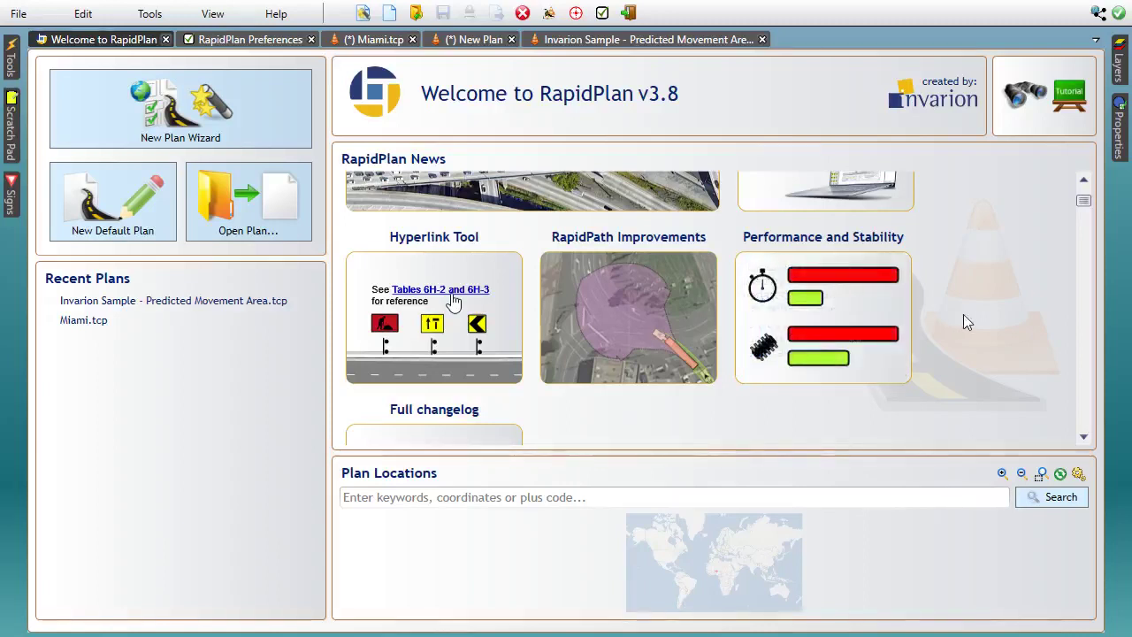
scroll(964, 315, up, 3)
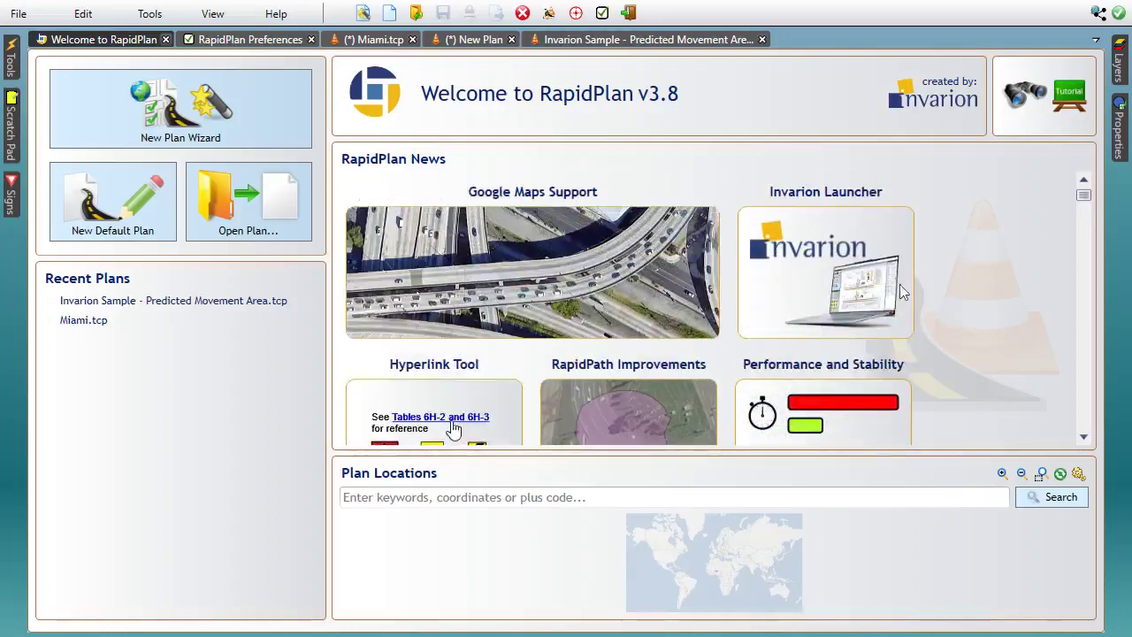
mouse_move(908, 286)
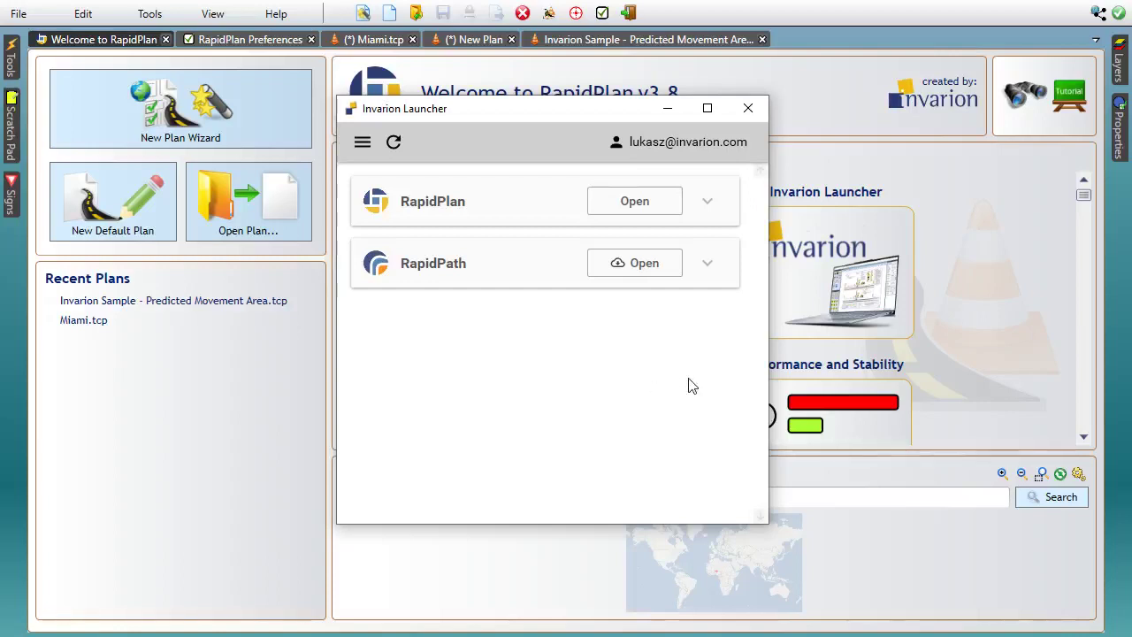
Step: Expand and collapse RapidPath's version and download details, then minimise the Invarion Launcher
click(716, 267)
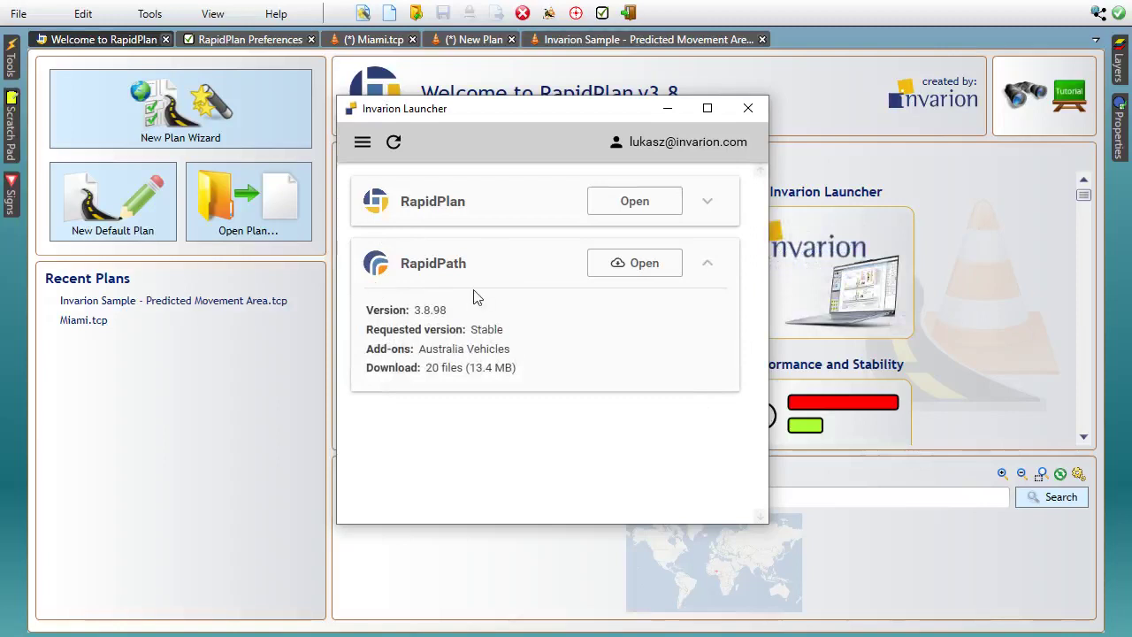
click(713, 269)
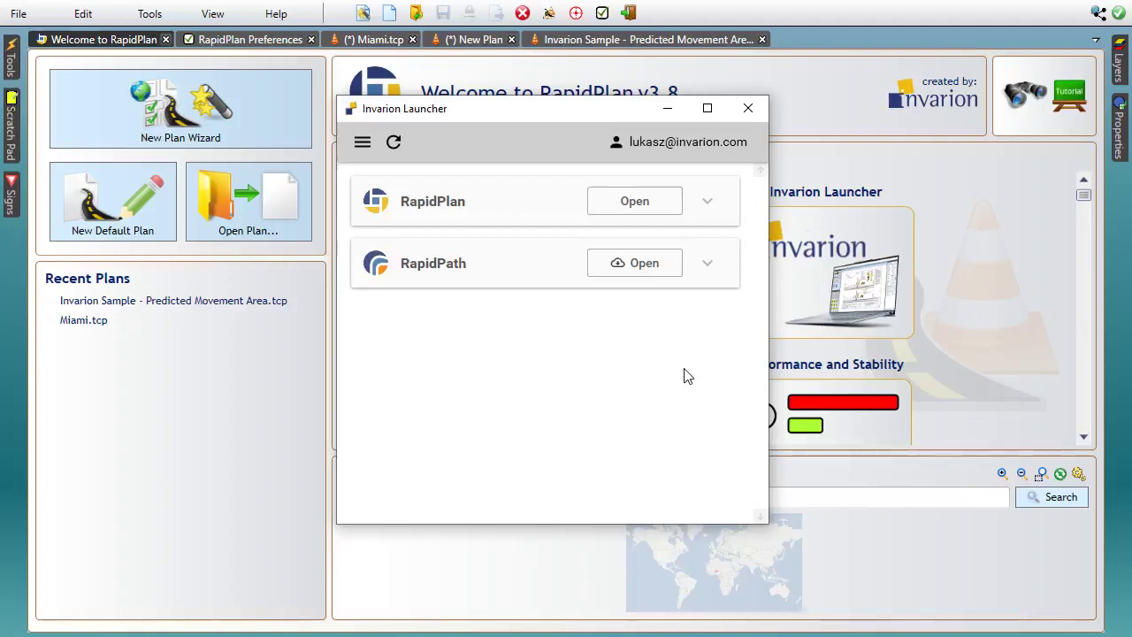
click(667, 107)
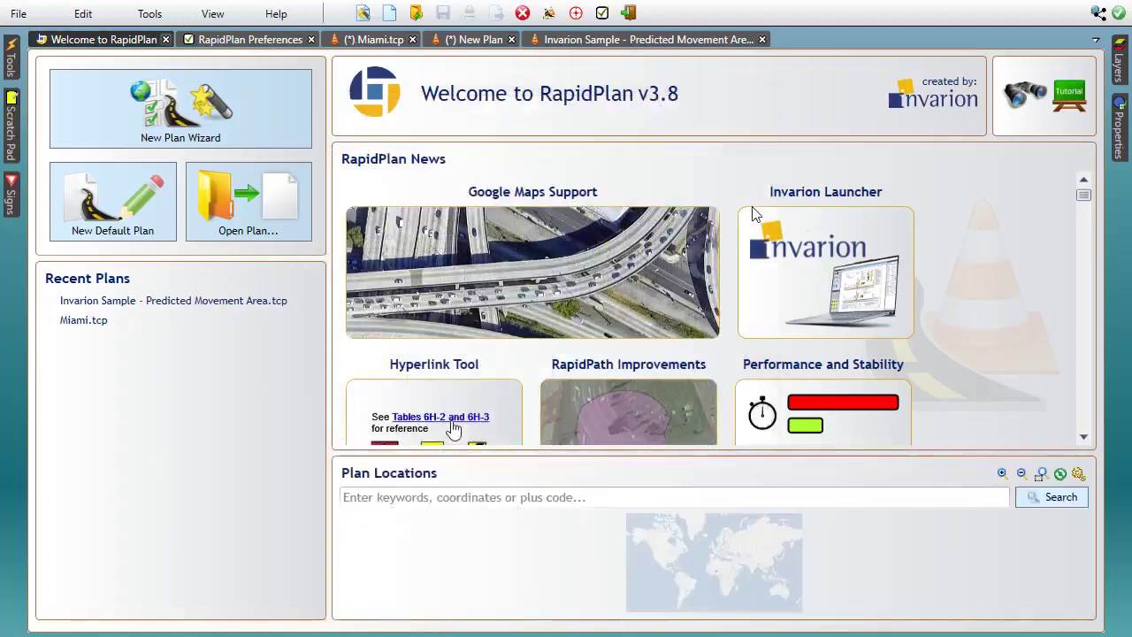